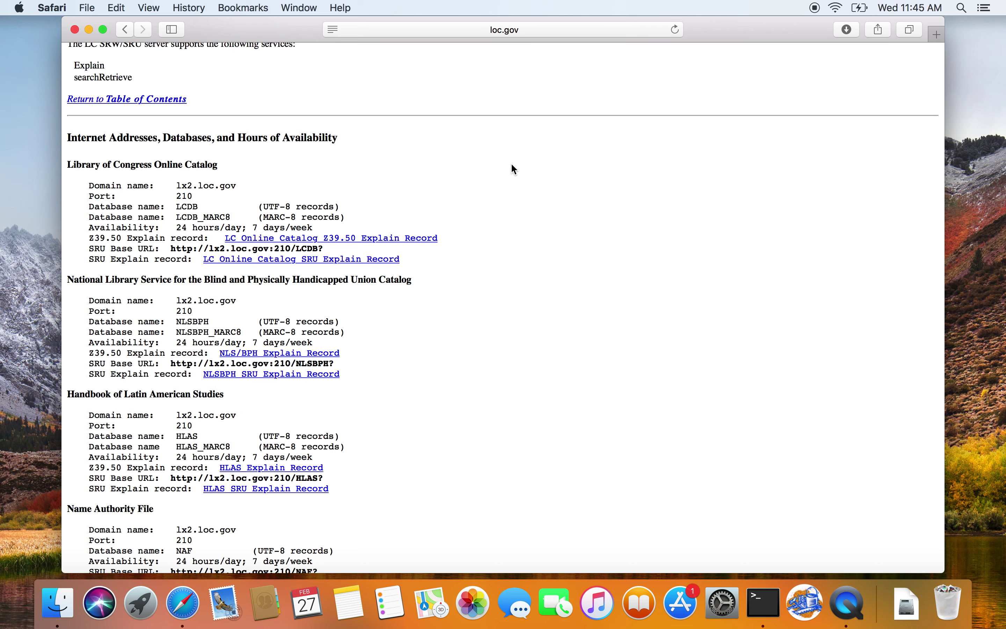
# Launch MarcEdit 3 in front of the loc.gov Z39.50 host and database listing.
pyautogui.click(808, 606)
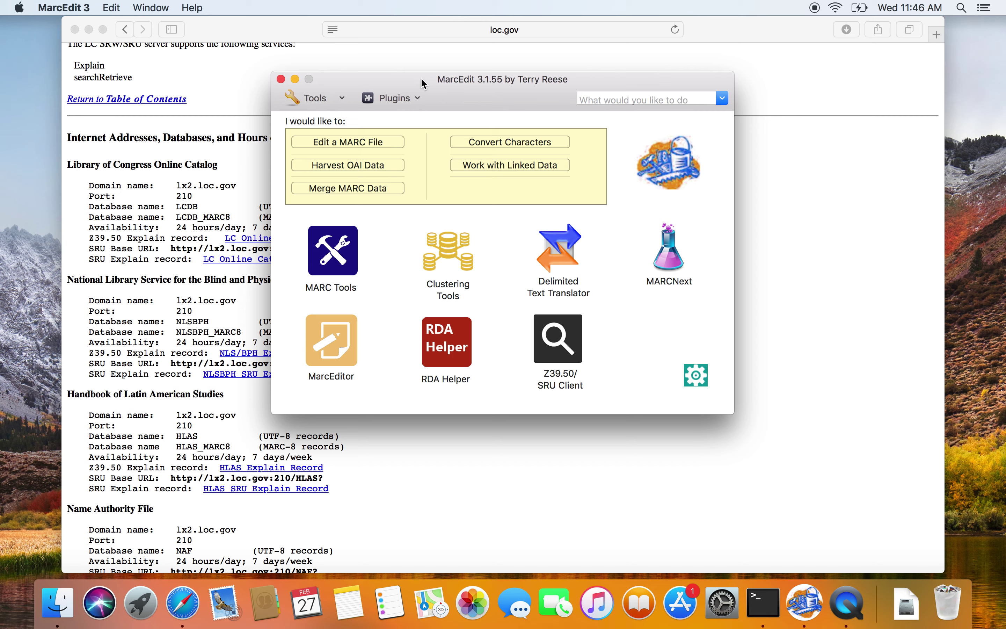
# Open the Z39.50/SRU Client, showing an empty query with Title Field 245 and Record Limit 20.
pyautogui.moveTo(422, 80); pyautogui.dragTo(503, 79)
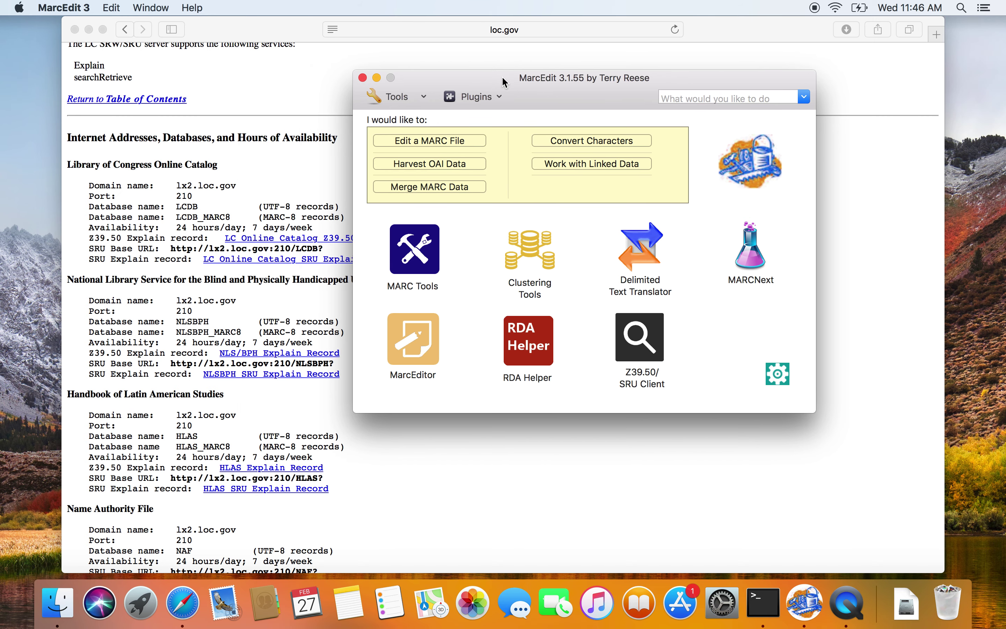
pyautogui.click(639, 335)
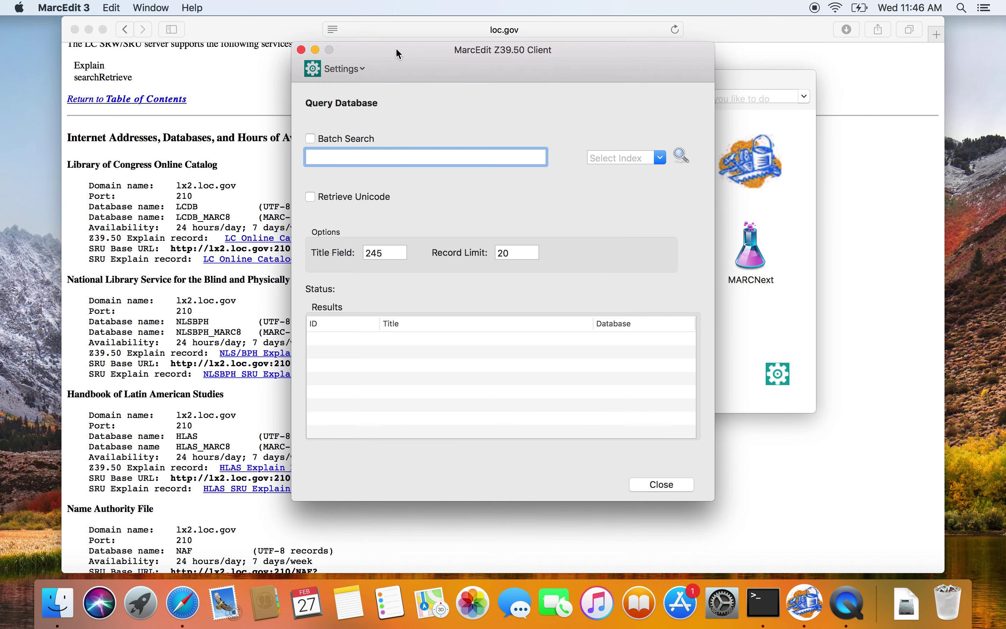
pyautogui.moveTo(398, 52); pyautogui.dragTo(479, 51)
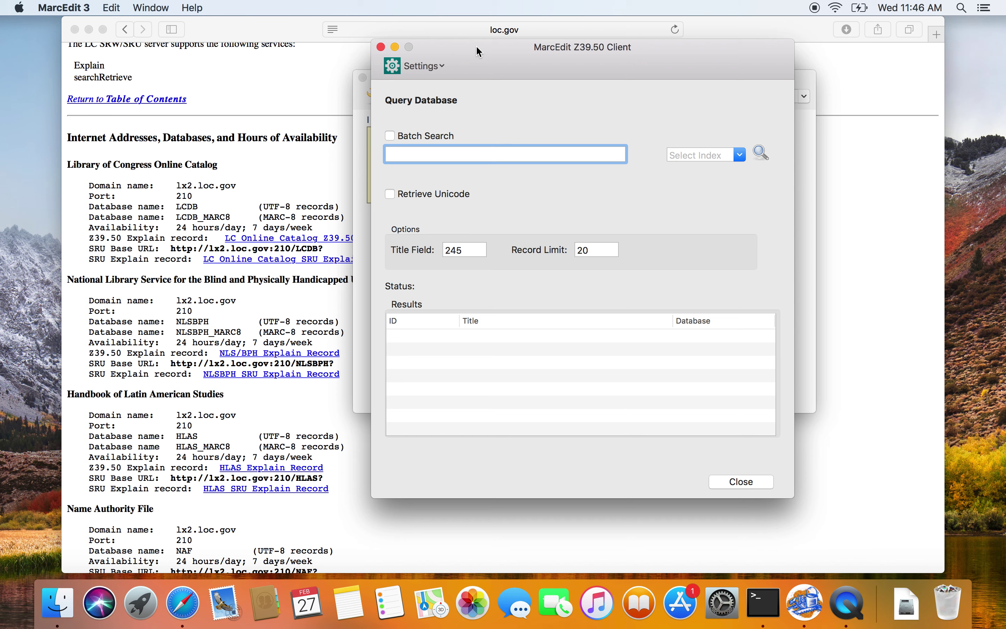
# From the empty Manage Z39.50 Databases list, add a new Z39.50 database and start naming it.
pyautogui.click(439, 67)
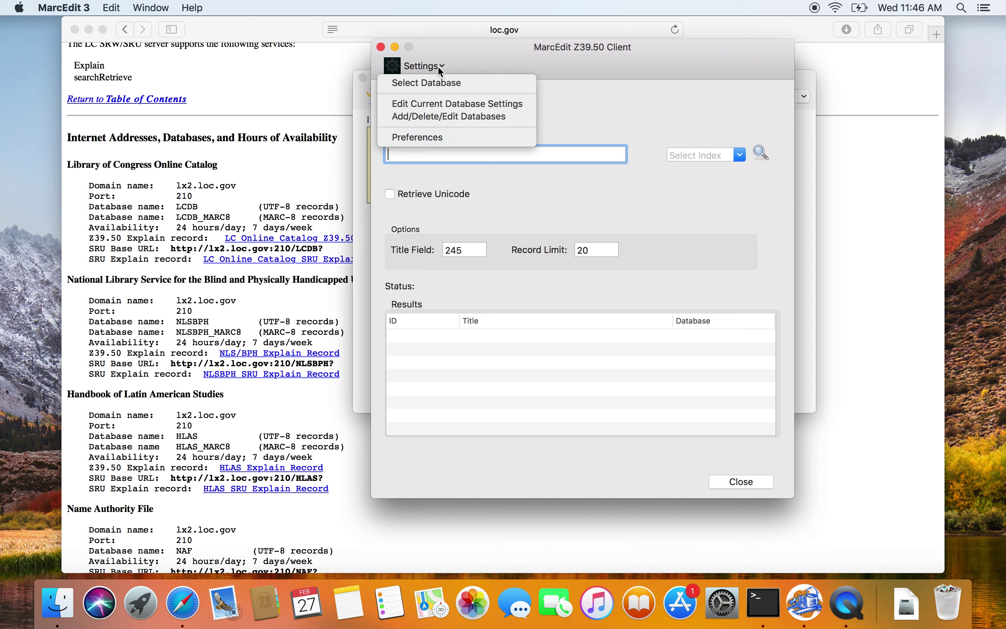
pyautogui.click(450, 118)
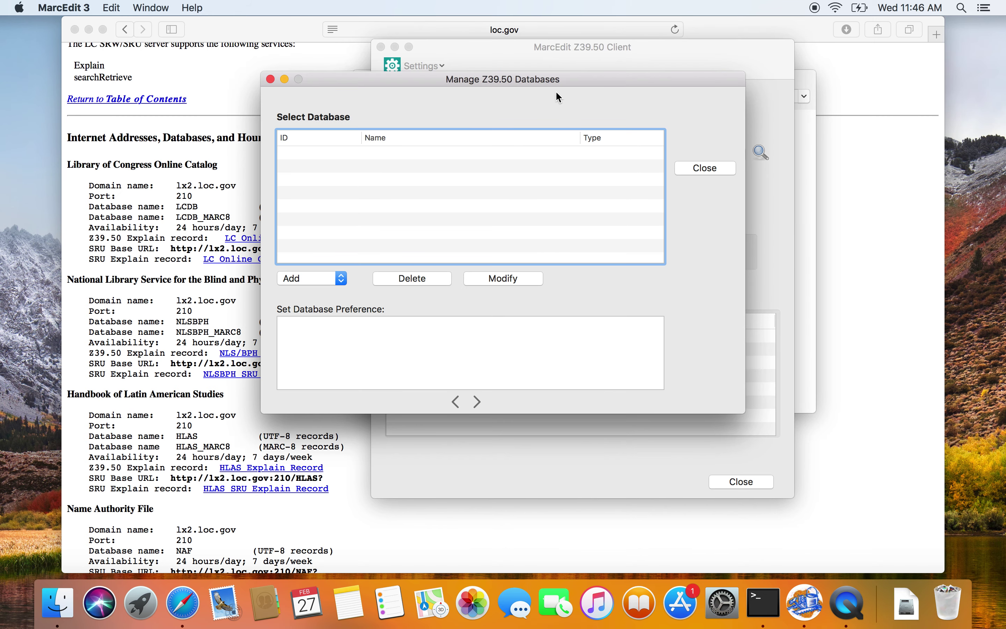
pyautogui.click(594, 83)
pyautogui.moveTo(594, 83); pyautogui.dragTo(731, 58)
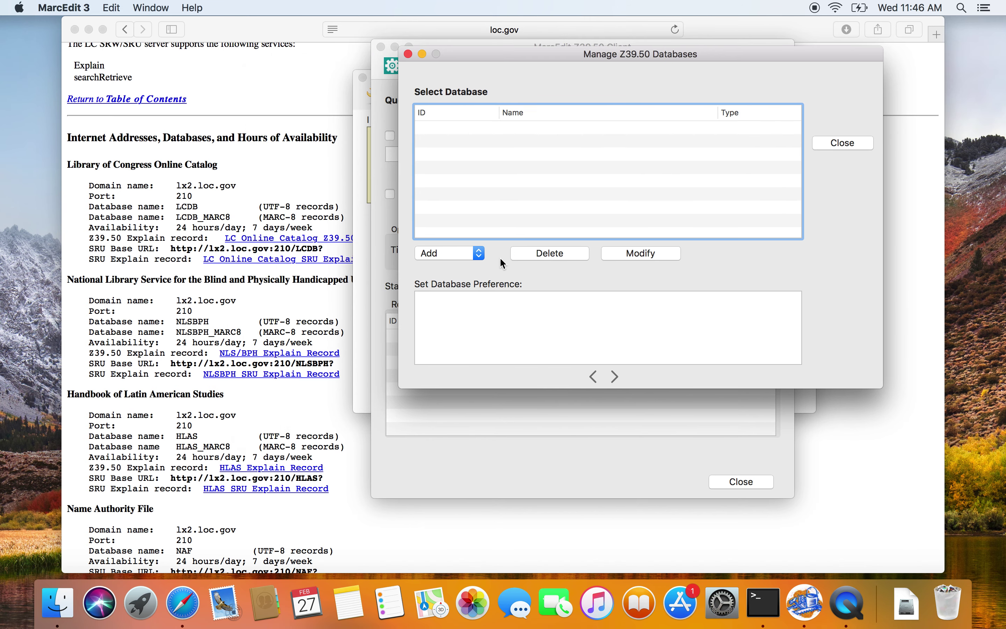
pyautogui.click(478, 254)
pyautogui.click(464, 268)
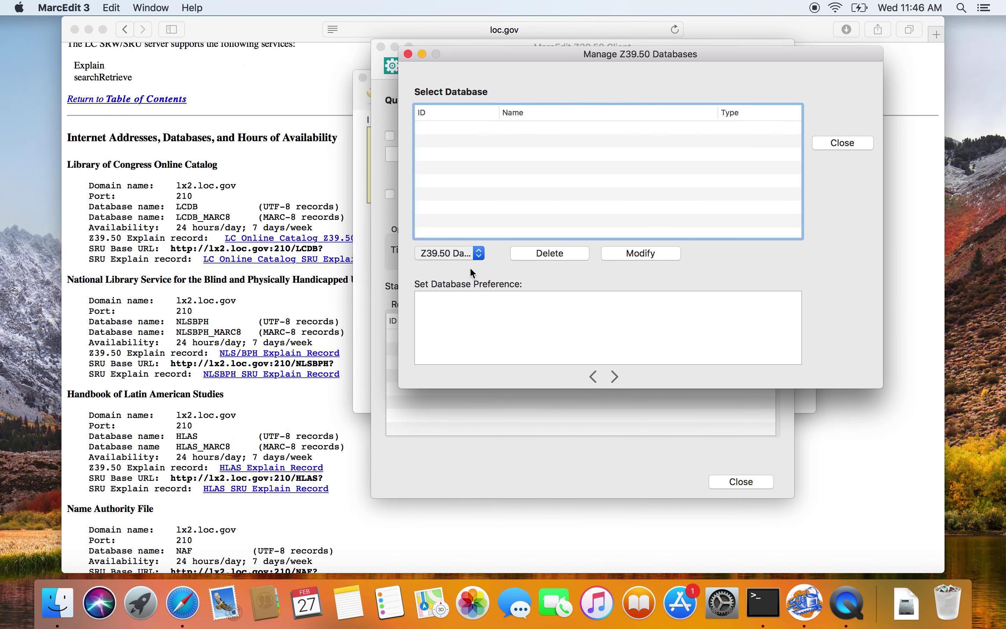
pyautogui.click(453, 139)
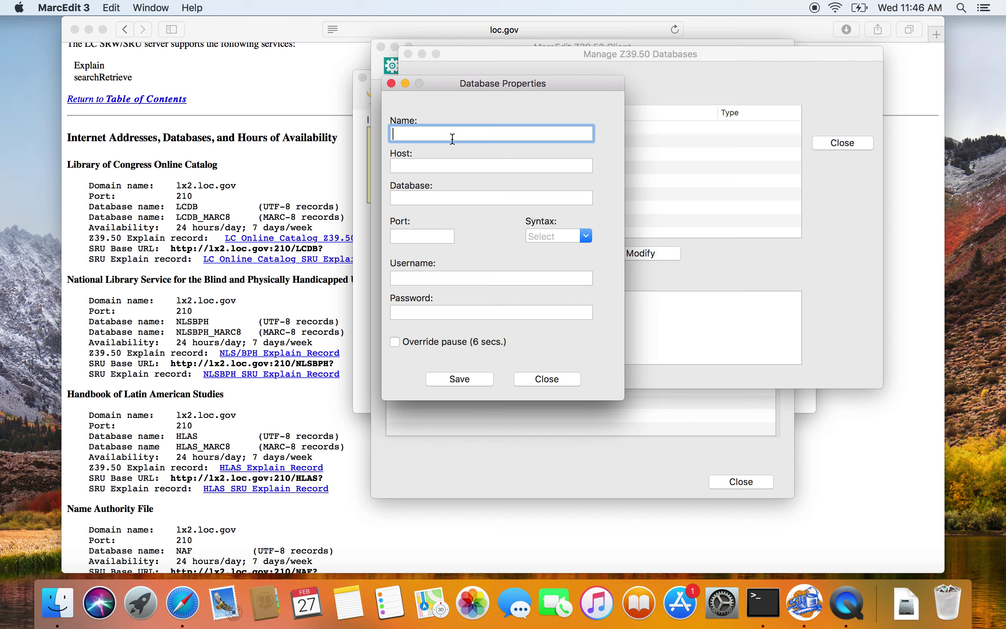
# Enter name 'US Library of Congress', host lx2.loc.gov, database LCDB, port 210 and MARC21 syntax.
pyautogui.write('US')
pyautogui.write('Library of Congress')
pyautogui.press('Tab')
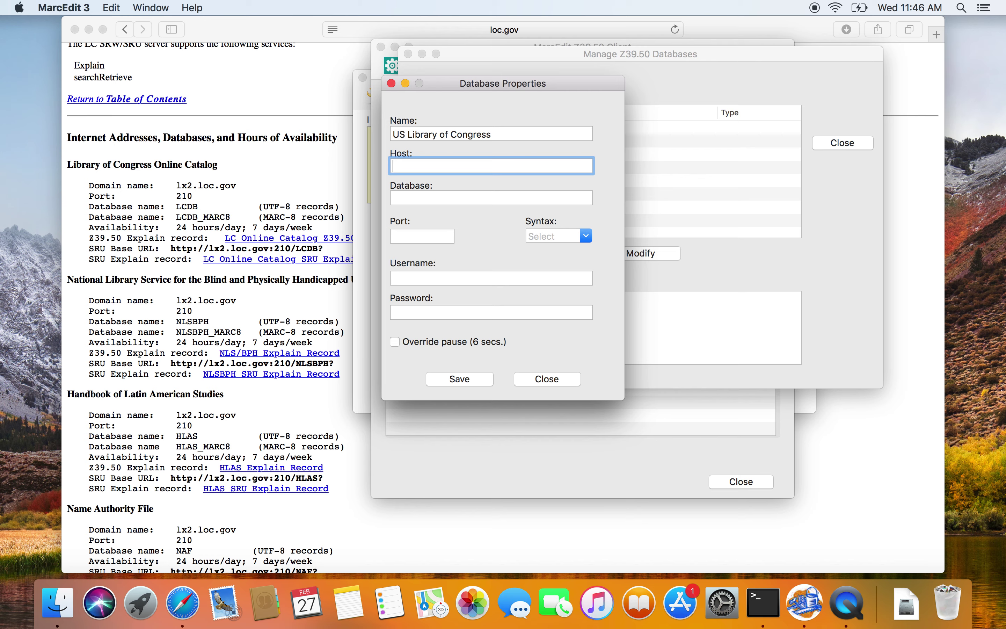
pyautogui.write('lx2.loc.gov')
pyautogui.press('Tab')
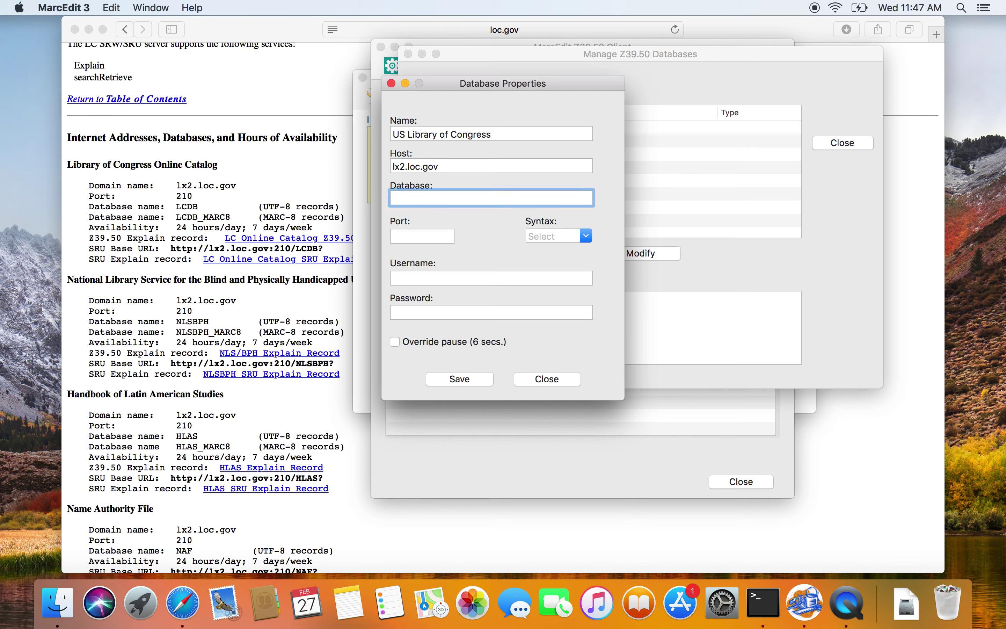
pyautogui.write('LCDB')
pyautogui.press('Tab')
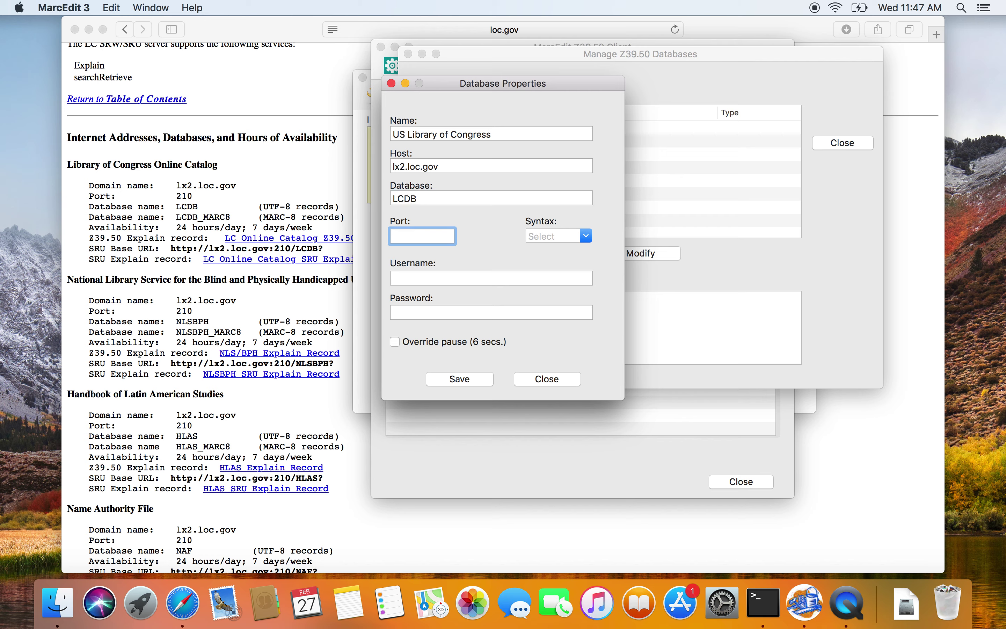
pyautogui.write('210')
pyautogui.click(586, 236)
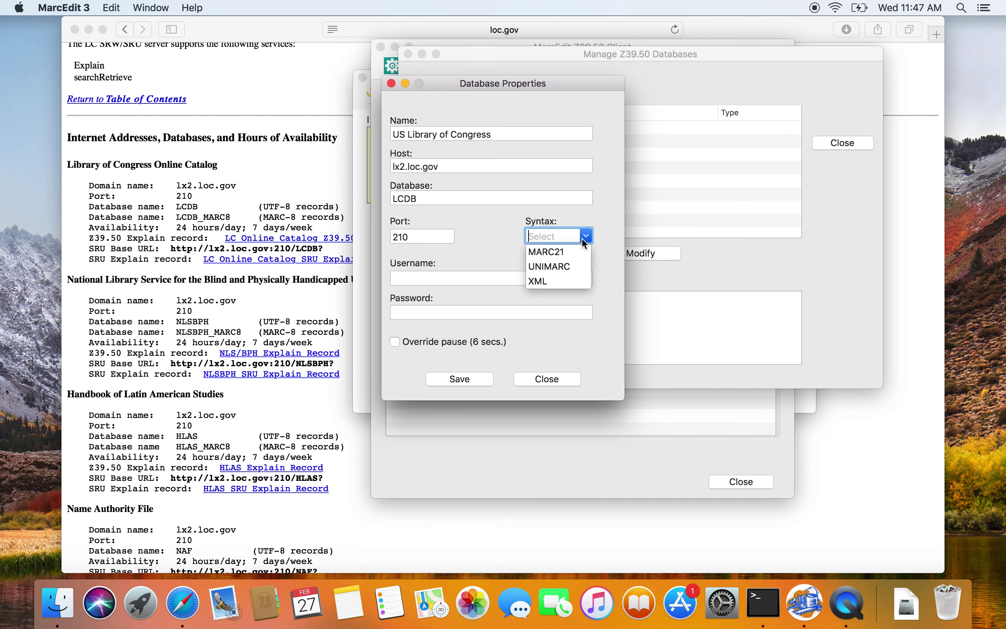
pyautogui.click(563, 253)
# Save the US Library of Congress database entry and close the database manager.
pyautogui.click(460, 379)
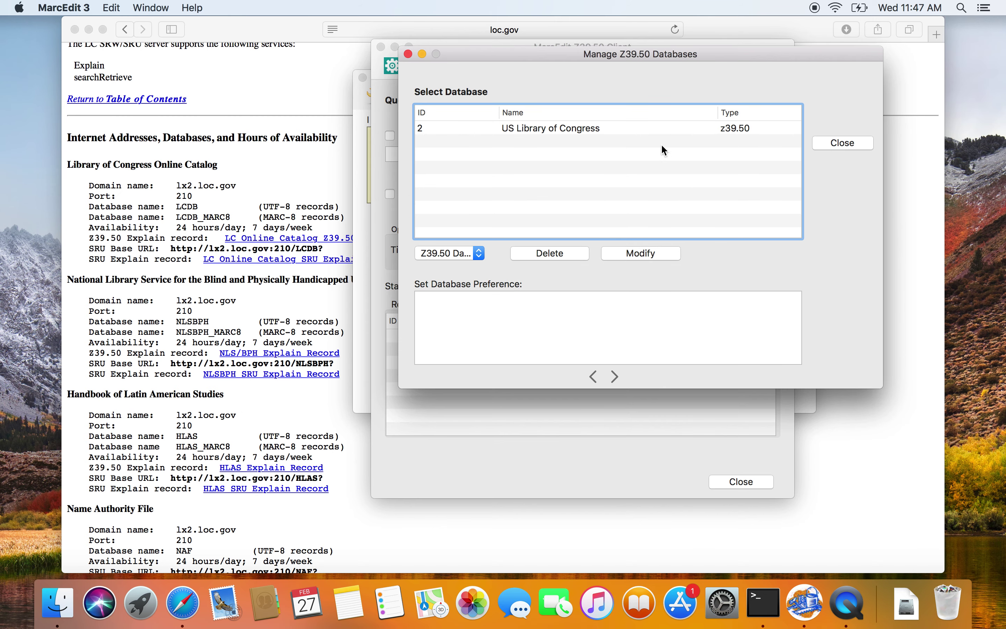
pyautogui.click(585, 129)
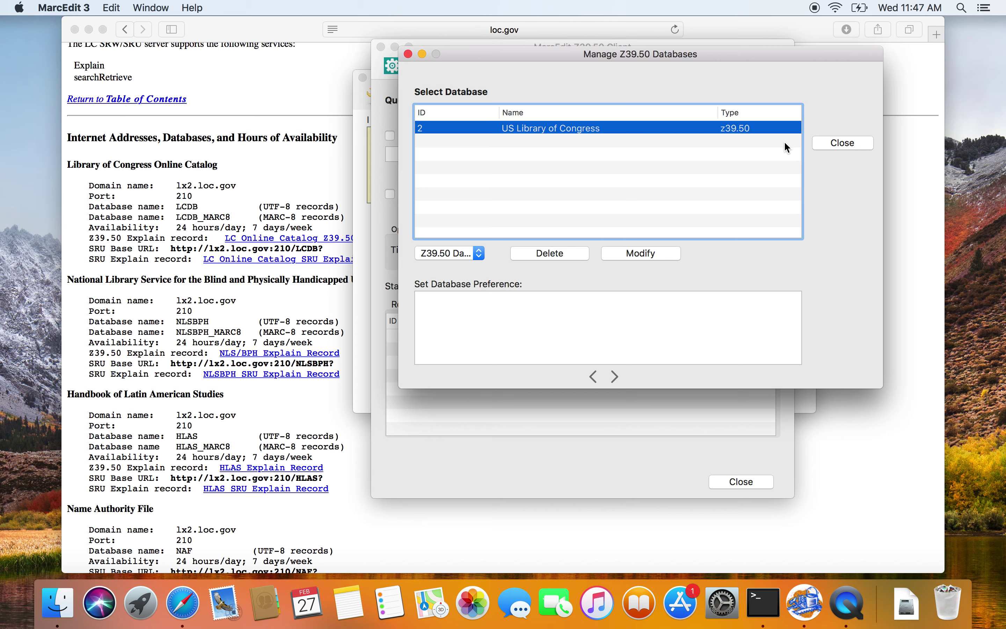
pyautogui.click(822, 144)
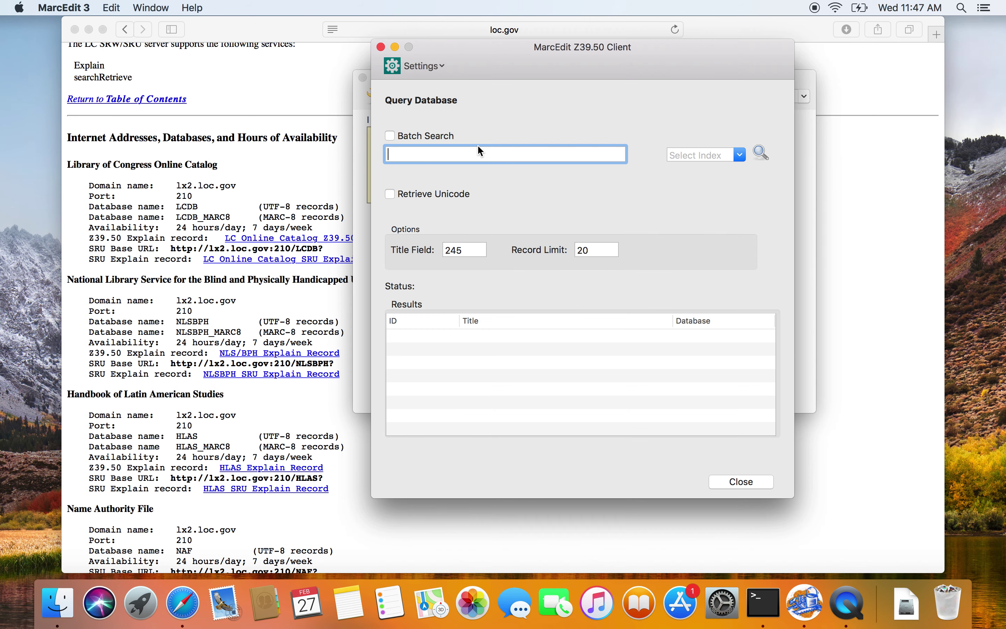
# Select US Library of Congress as the client's current search database.
pyautogui.click(416, 65)
pyautogui.click(421, 83)
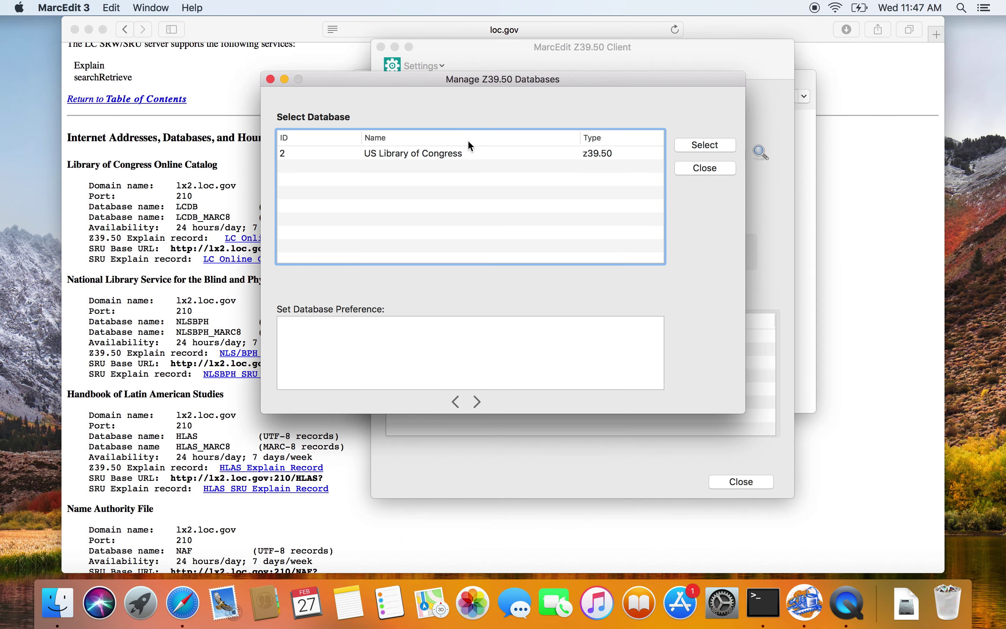
pyautogui.click(437, 153)
pyautogui.click(712, 146)
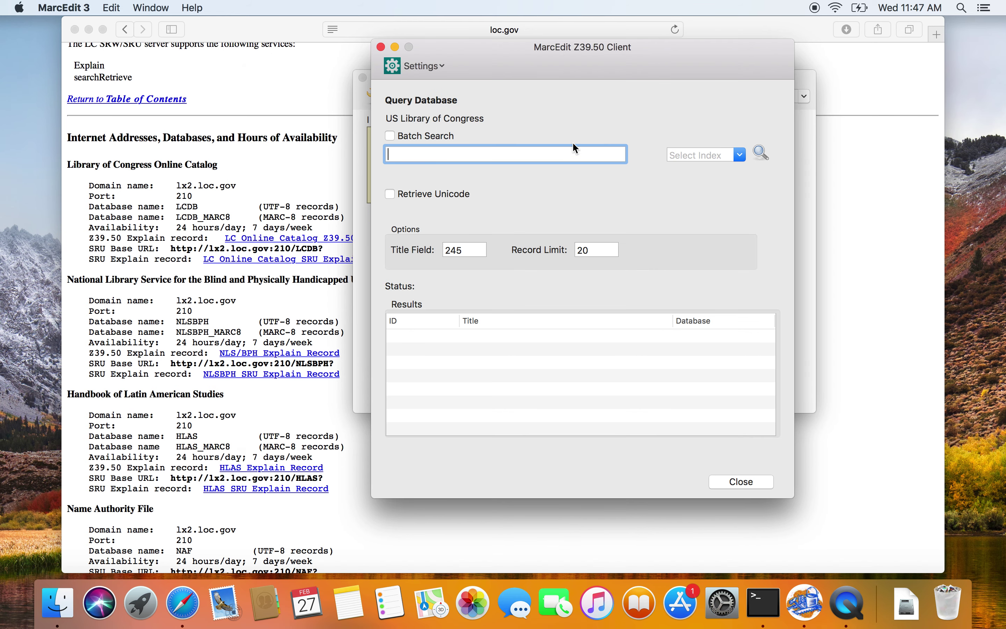
# Recheck the database chooser and dismiss it without changes.
pyautogui.click(442, 72)
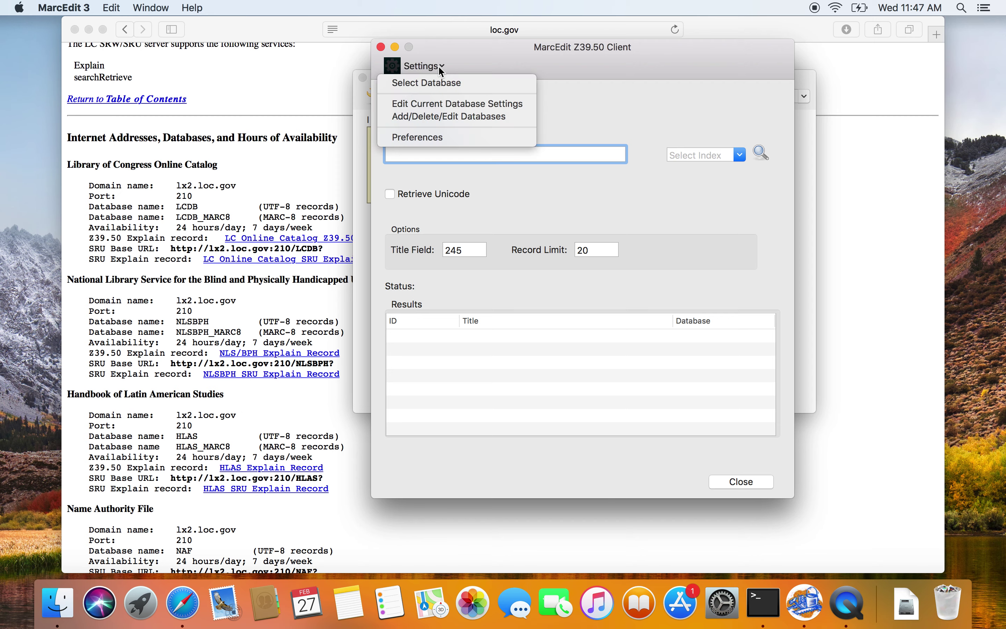
pyautogui.click(439, 87)
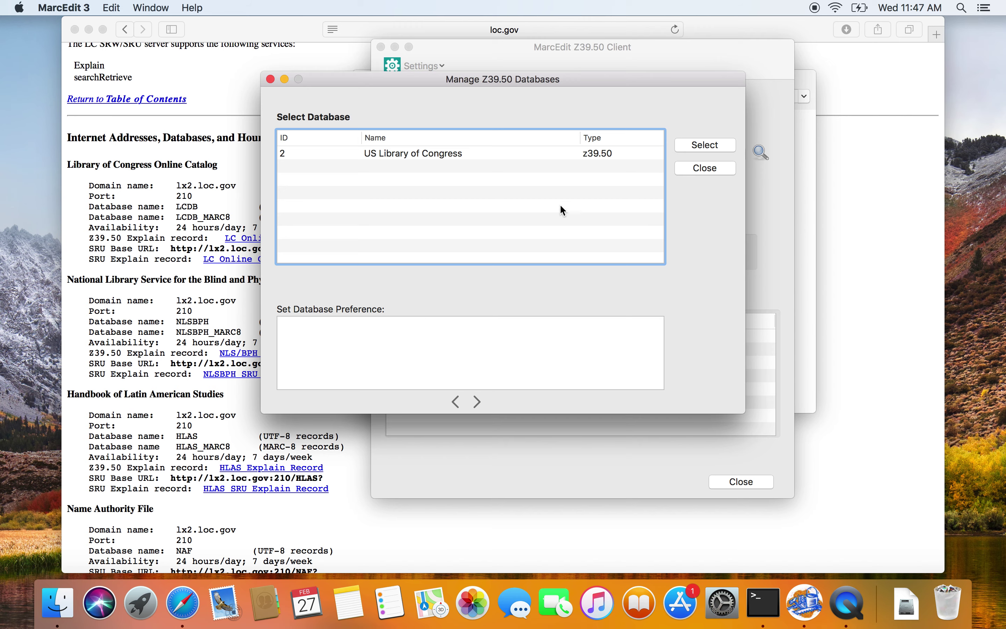
pyautogui.click(692, 168)
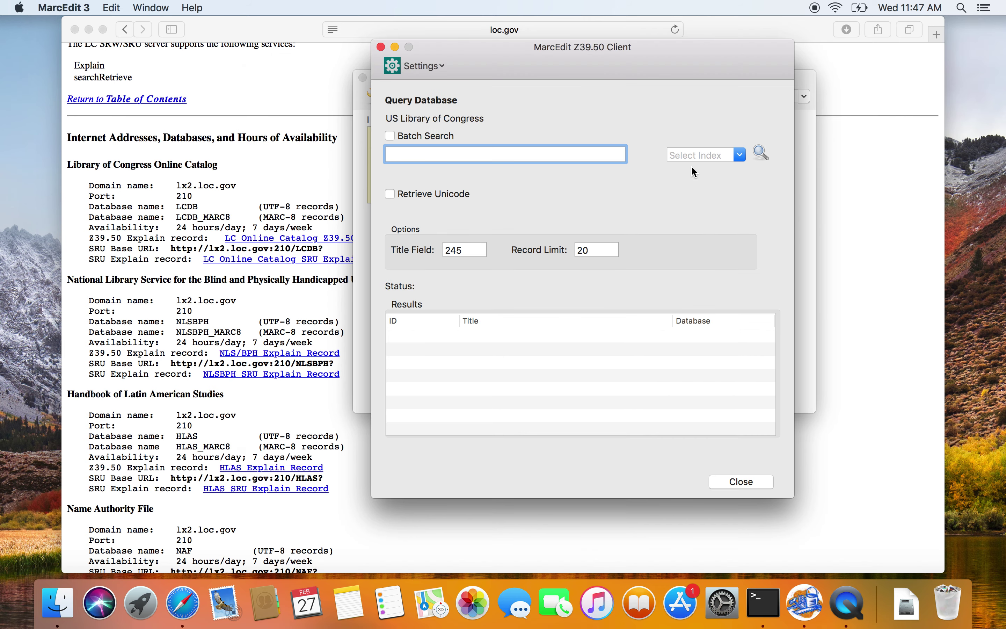
pyautogui.click(429, 66)
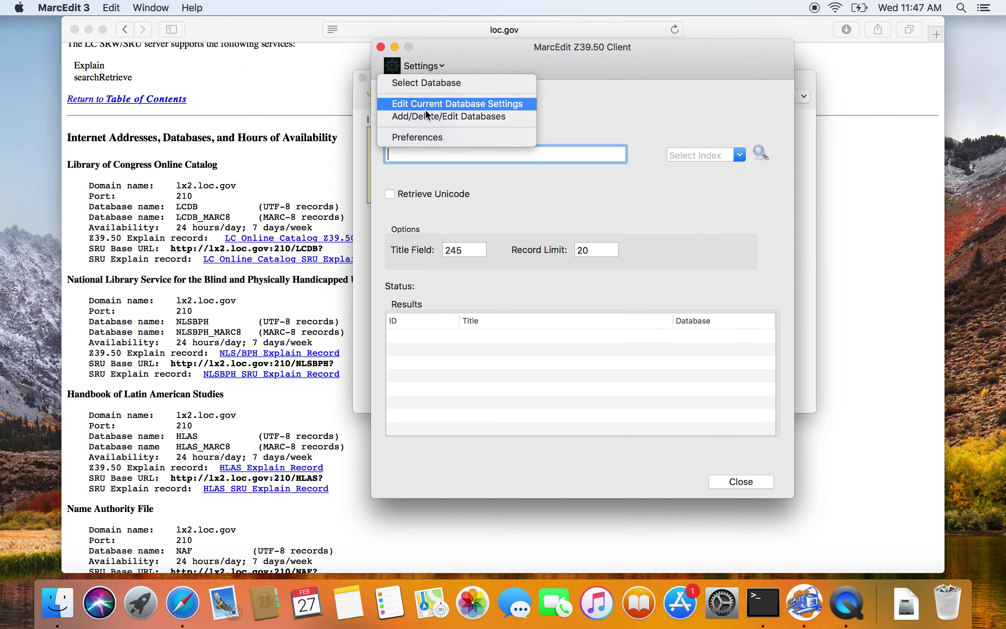
pyautogui.click(428, 137)
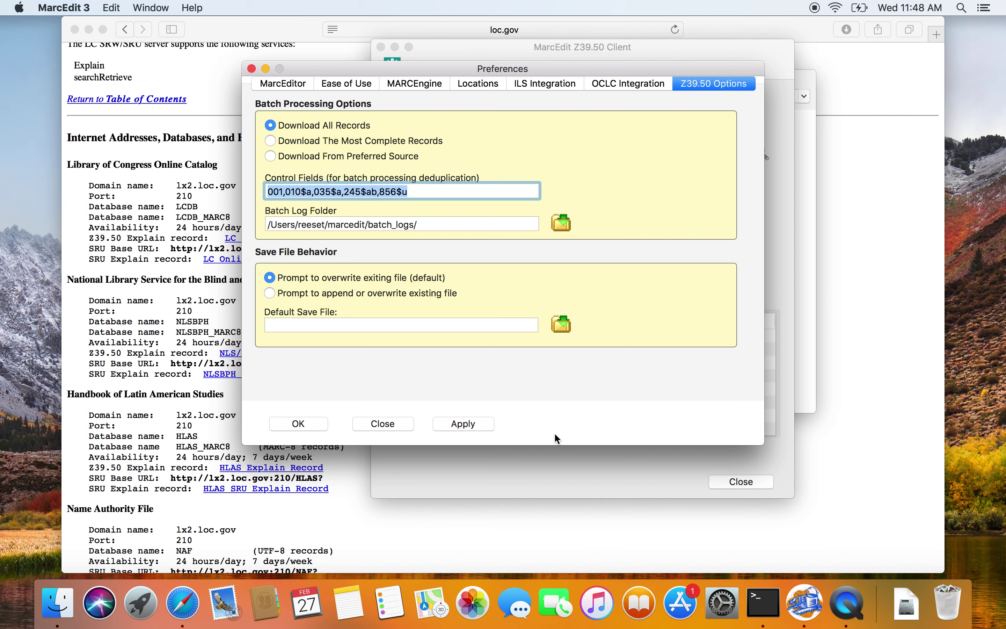
pyautogui.click(393, 428)
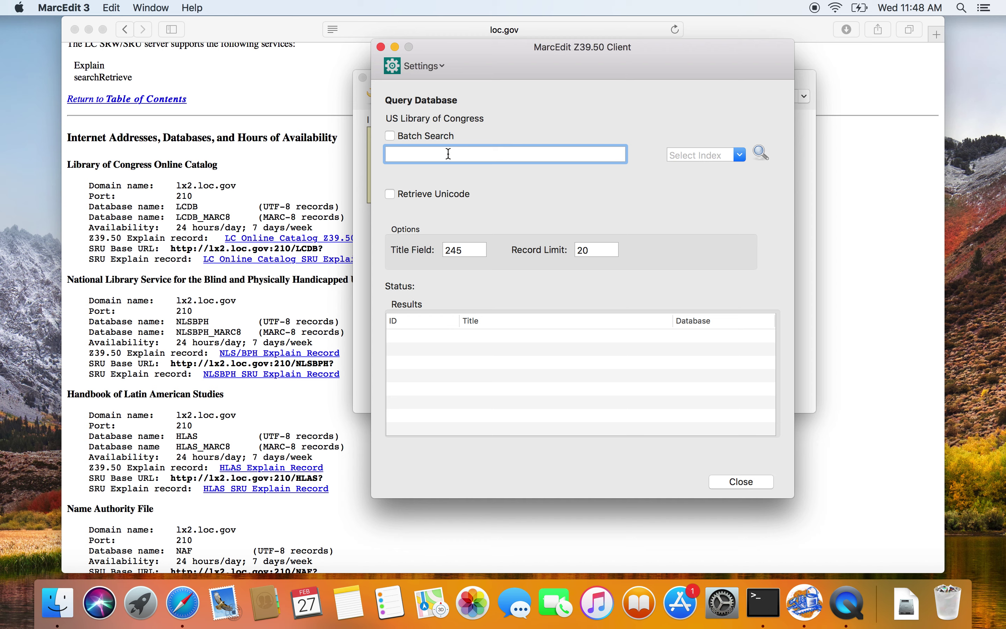
# Run a Title search for 'digital libraries', retrieving 20 of 215 records.
pyautogui.write('digital libraries')
pyautogui.click(740, 156)
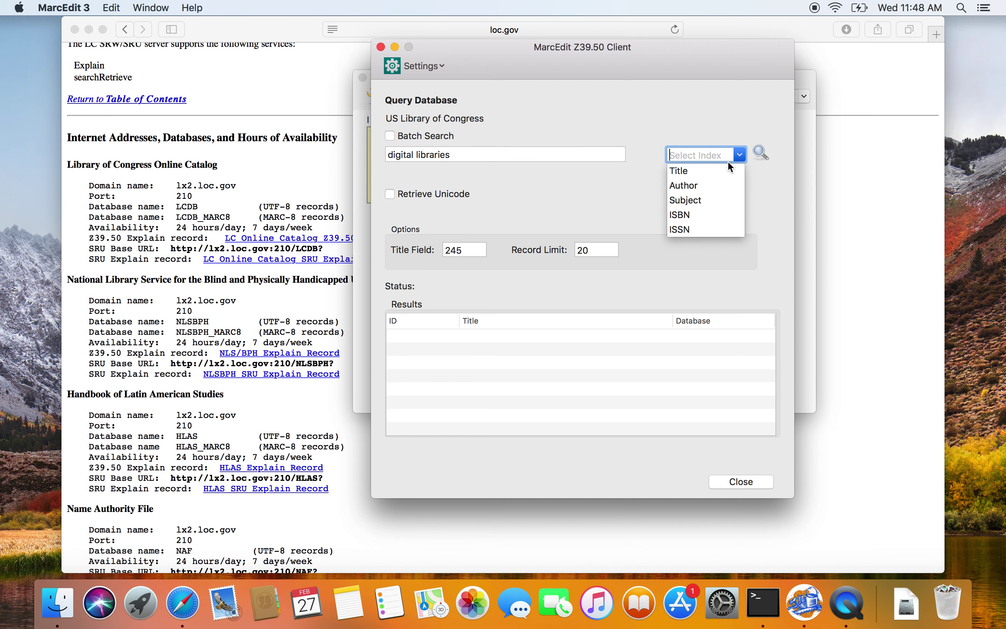
pyautogui.click(704, 171)
pyautogui.click(754, 150)
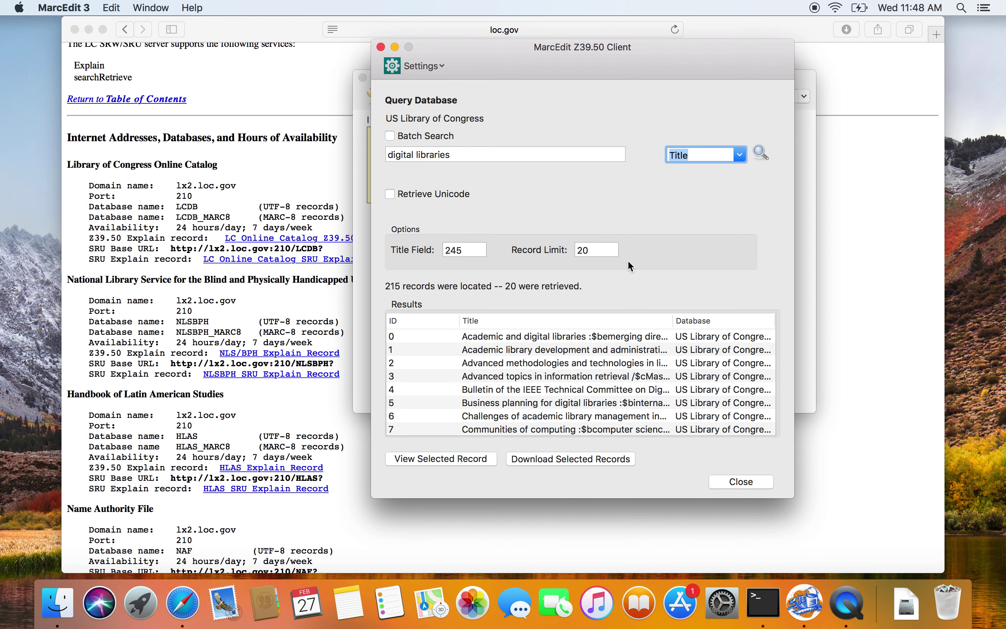
# Select the first four result records and download them to a file.
pyautogui.click(519, 338)
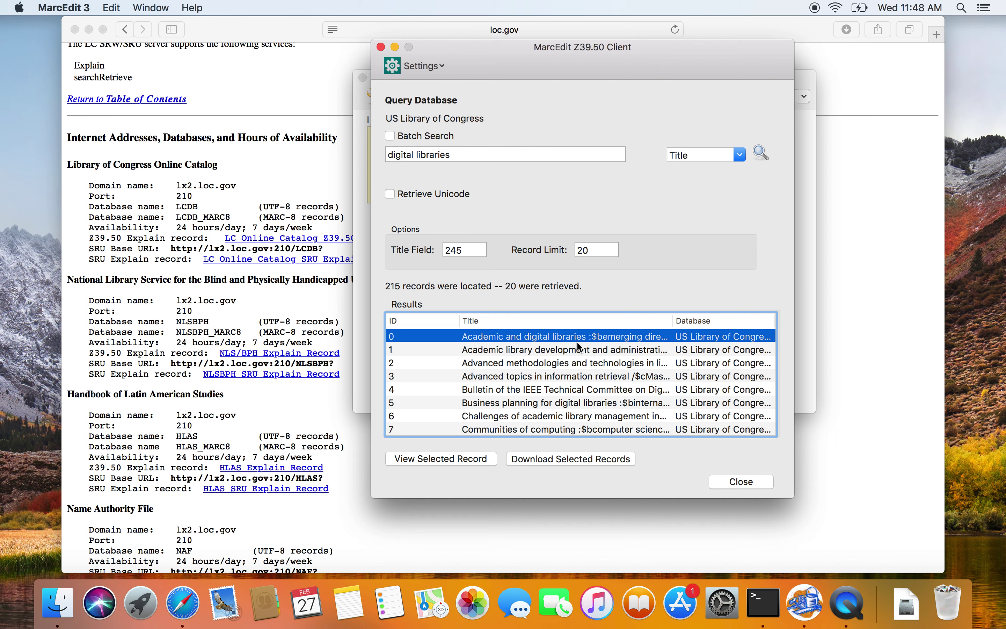
pyautogui.keyDown('shift'); pyautogui.click(531, 375); pyautogui.keyUp('shift')
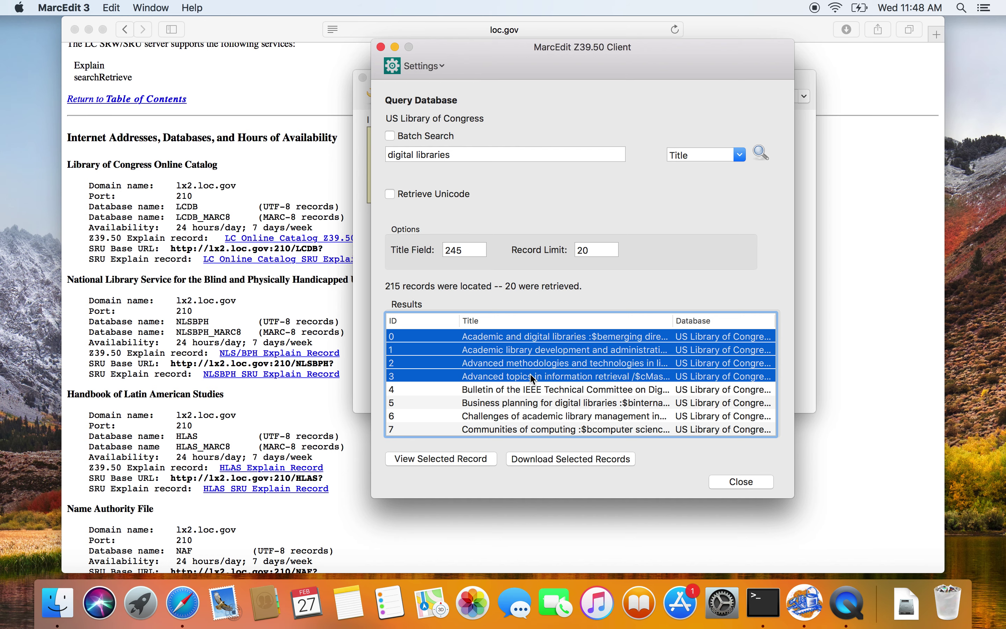
pyautogui.click(598, 458)
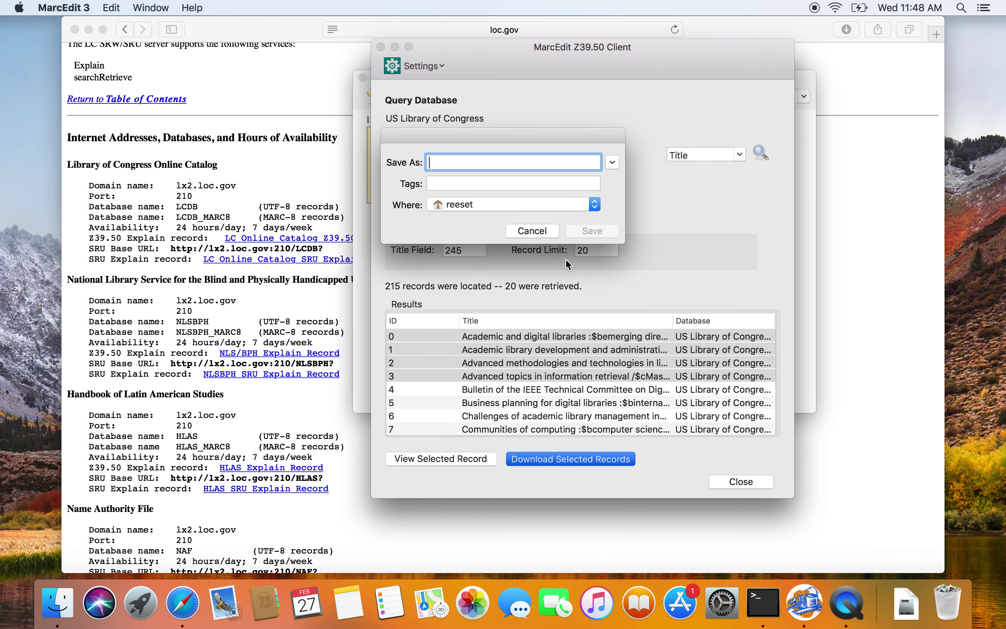
# Save the four records as my_z3950_records.mrc on the Desktop and dismiss the confirmation.
pyautogui.write('my_')
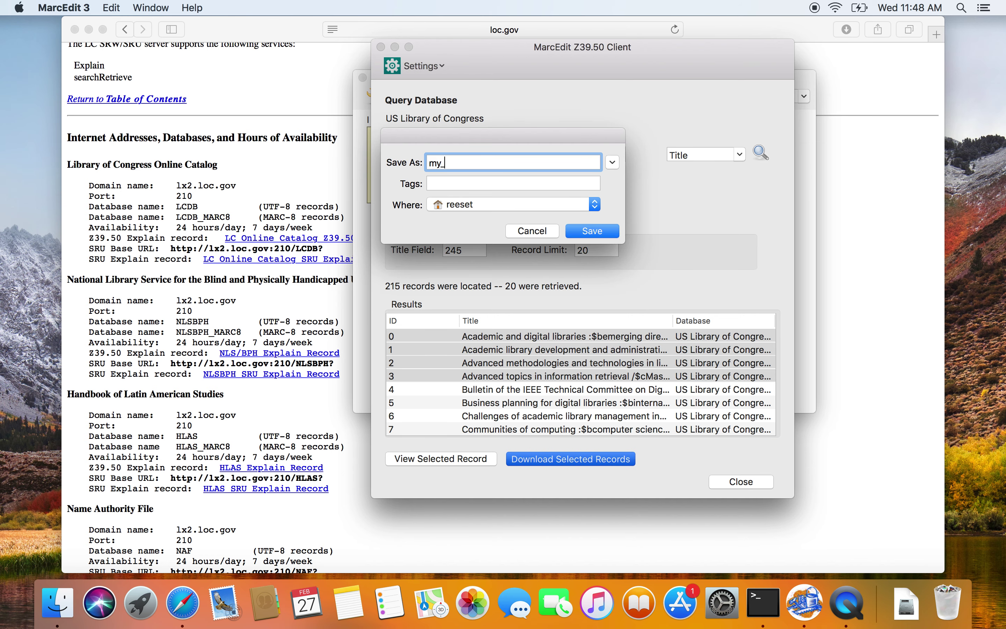
pyautogui.write('z3950_records')
pyautogui.click(564, 207)
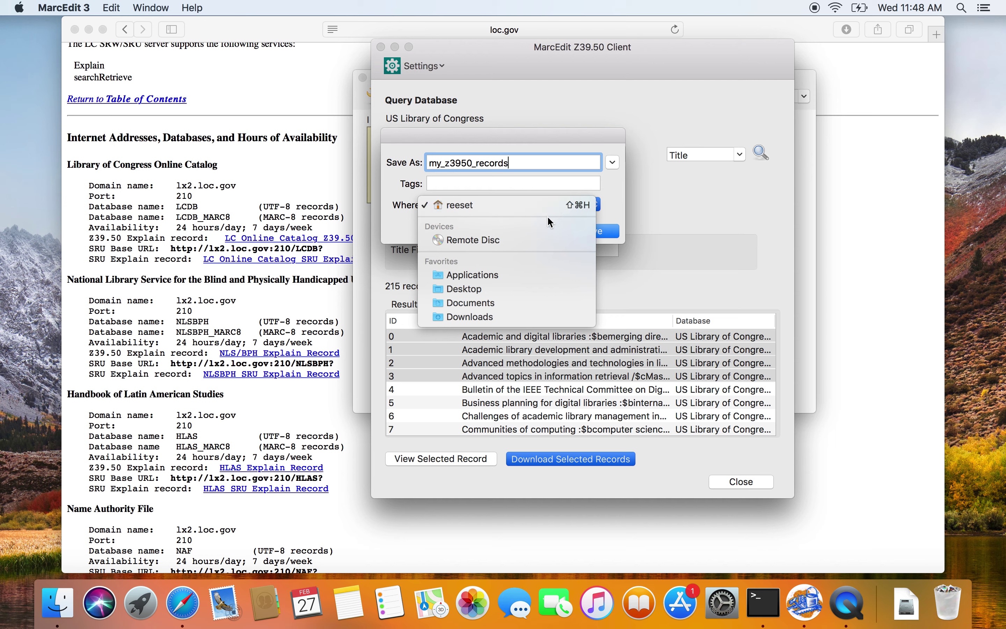
pyautogui.click(484, 284)
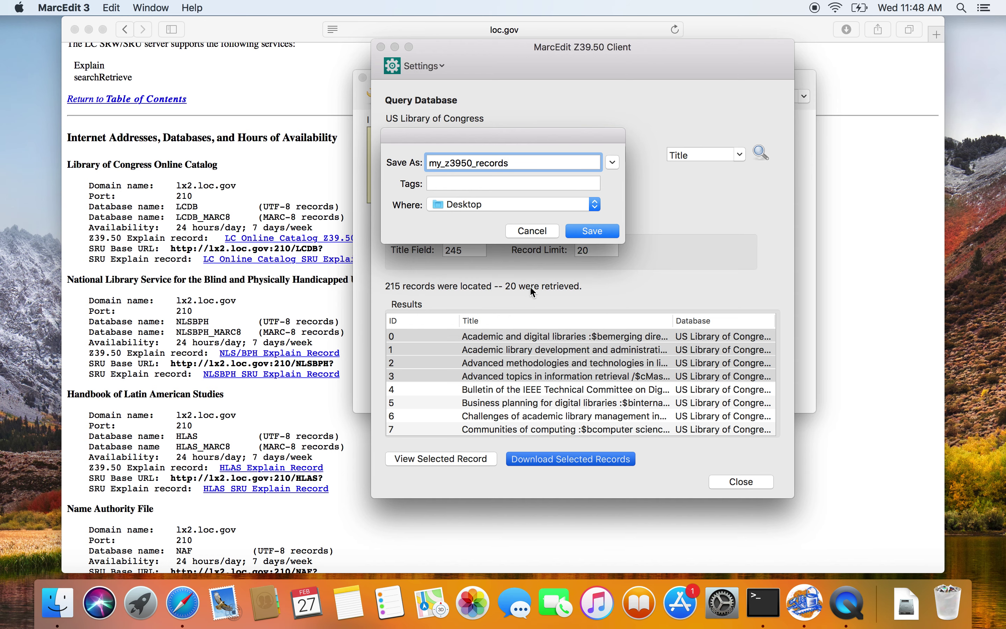
pyautogui.click(599, 235)
pyautogui.click(607, 217)
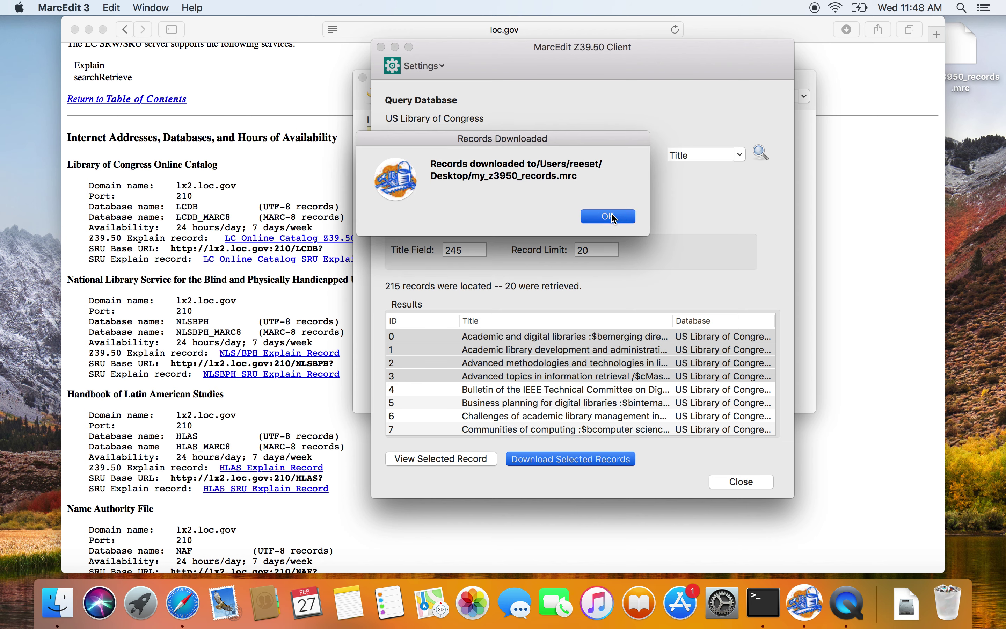
# Download the Digital curation record (row 13) into a new file, individual_records.mrc.
pyautogui.click(520, 338)
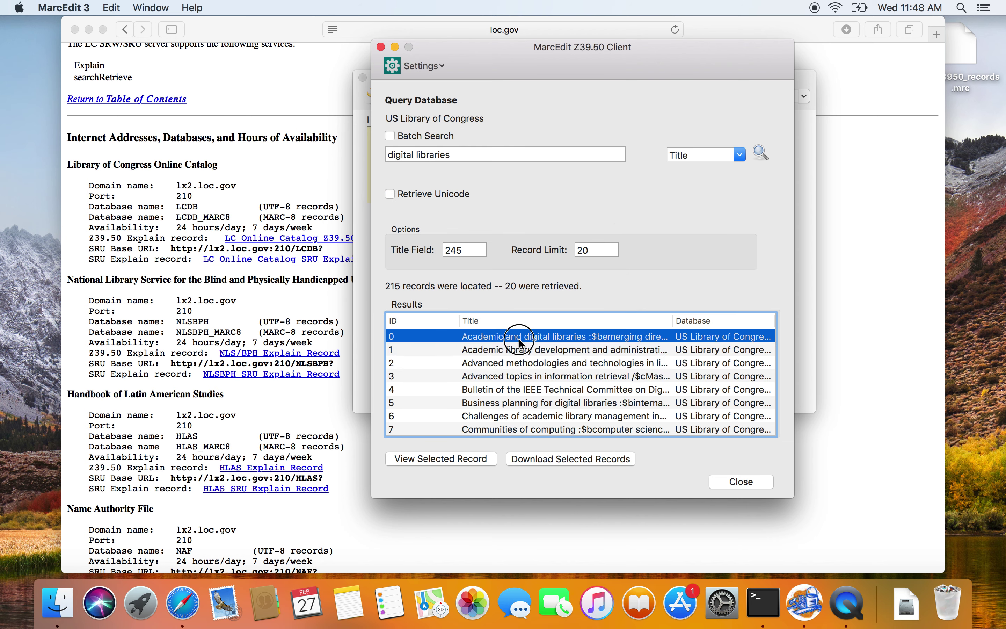
pyautogui.scroll(-5, 603, 387)
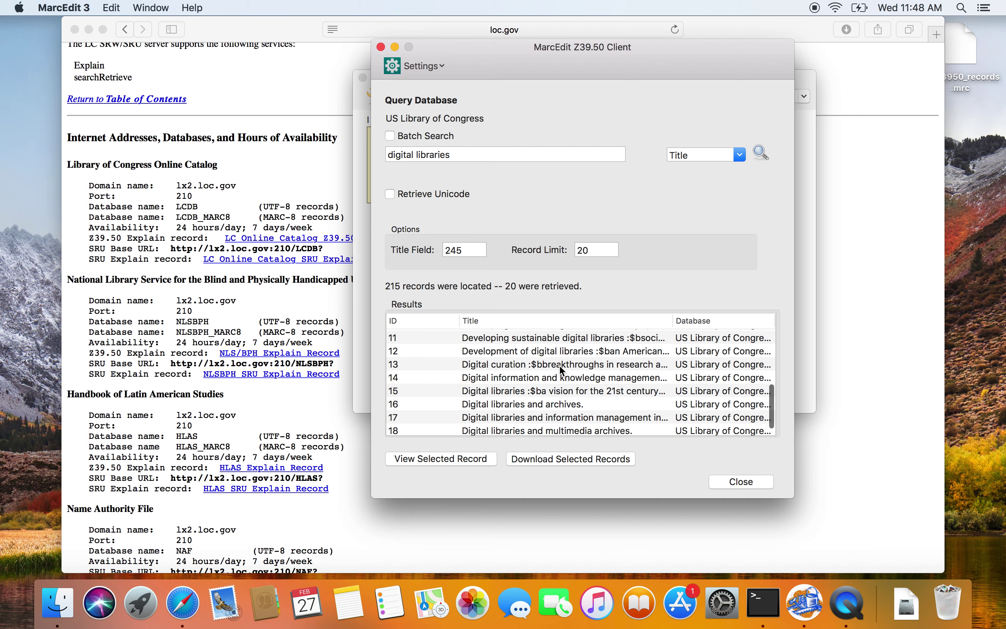
pyautogui.click(559, 365)
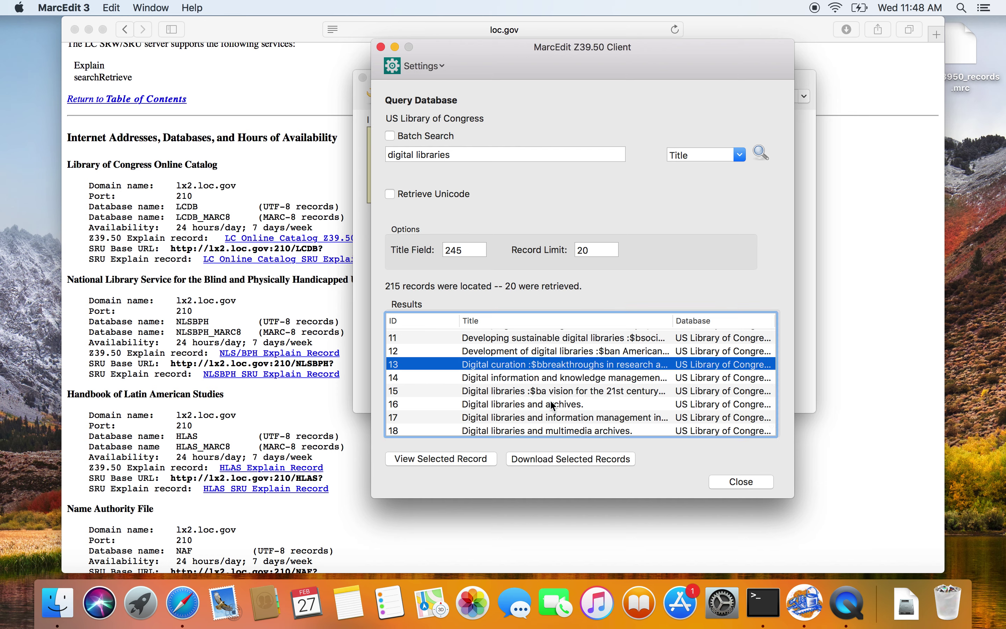
pyautogui.click(537, 366)
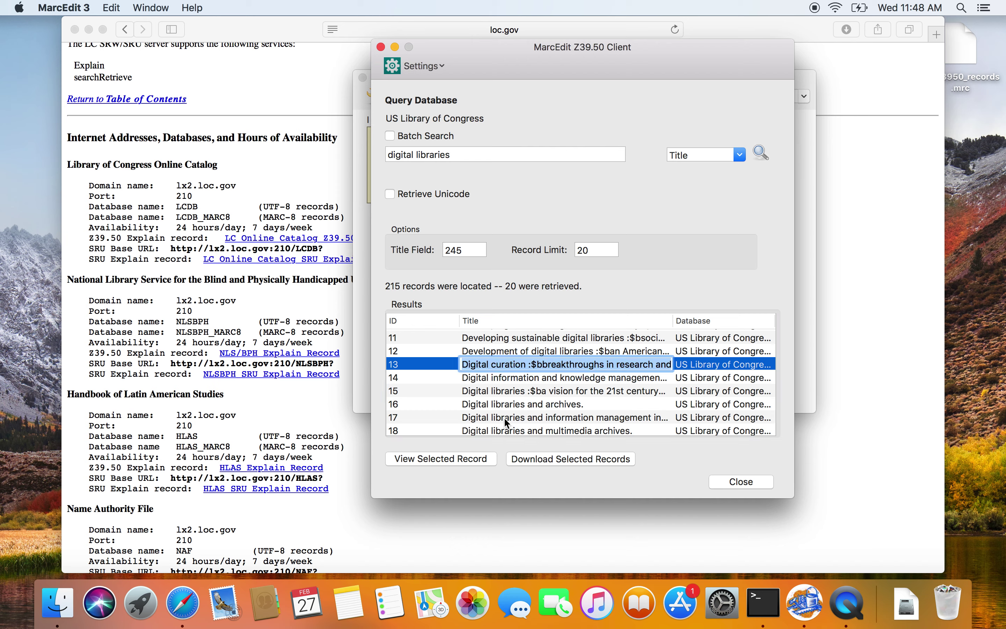
pyautogui.click(458, 369)
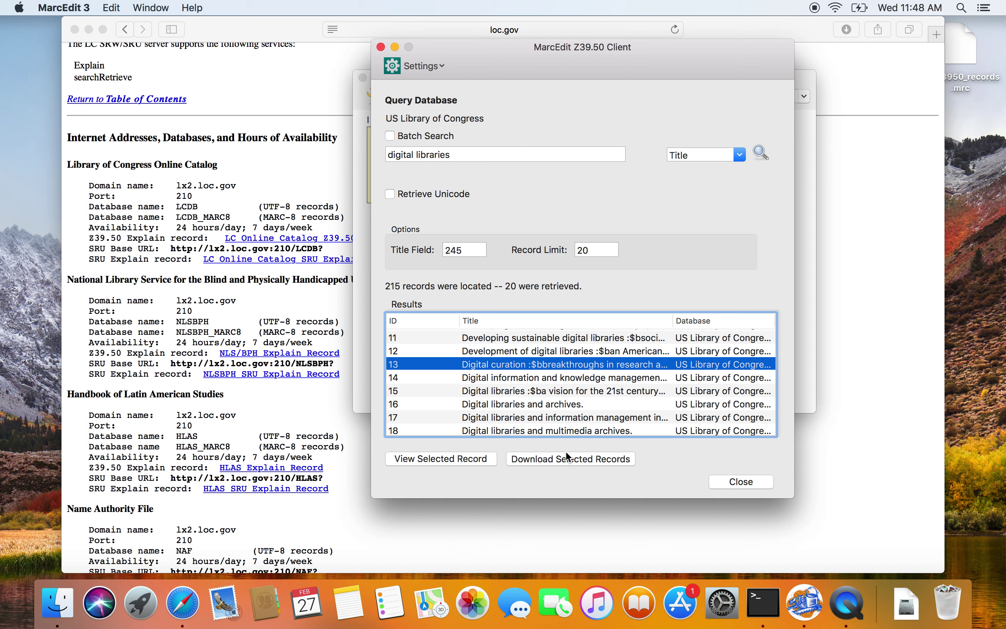
pyautogui.click(569, 459)
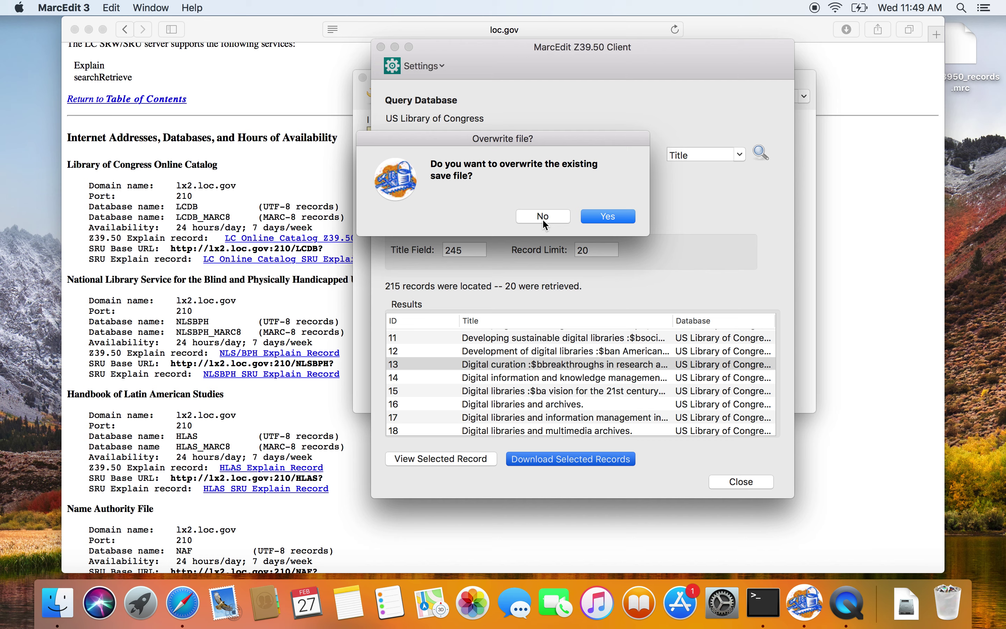
pyautogui.click(542, 217)
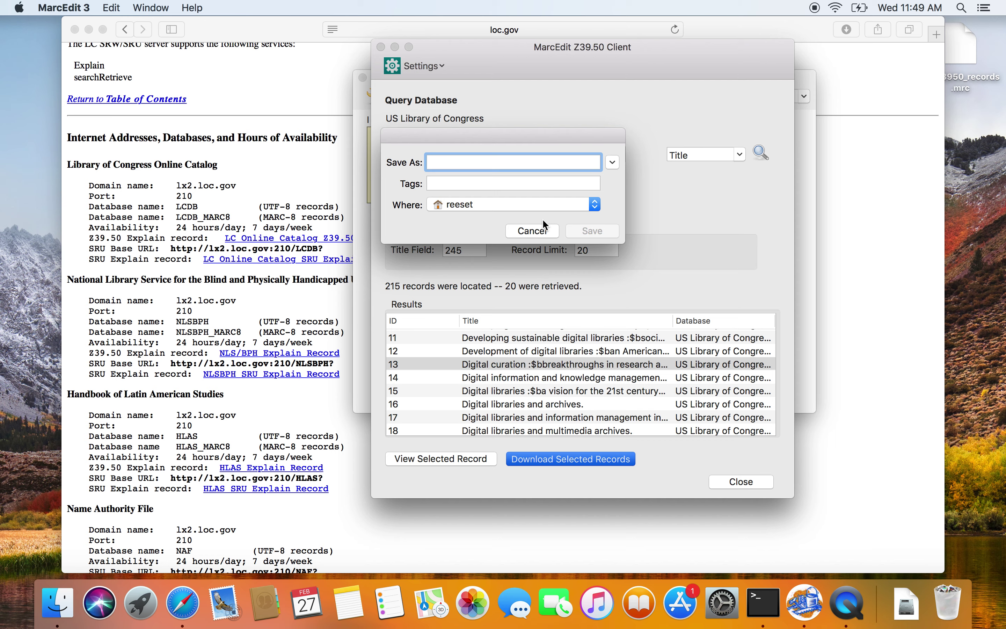
pyautogui.write('in')
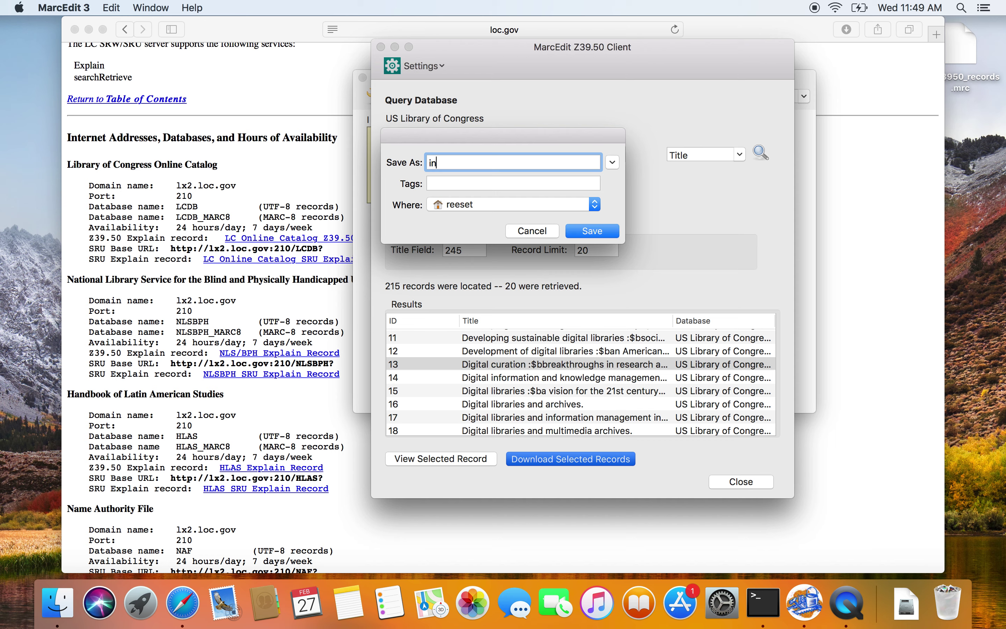
pyautogui.write('dividual _records')
pyautogui.press('Return')
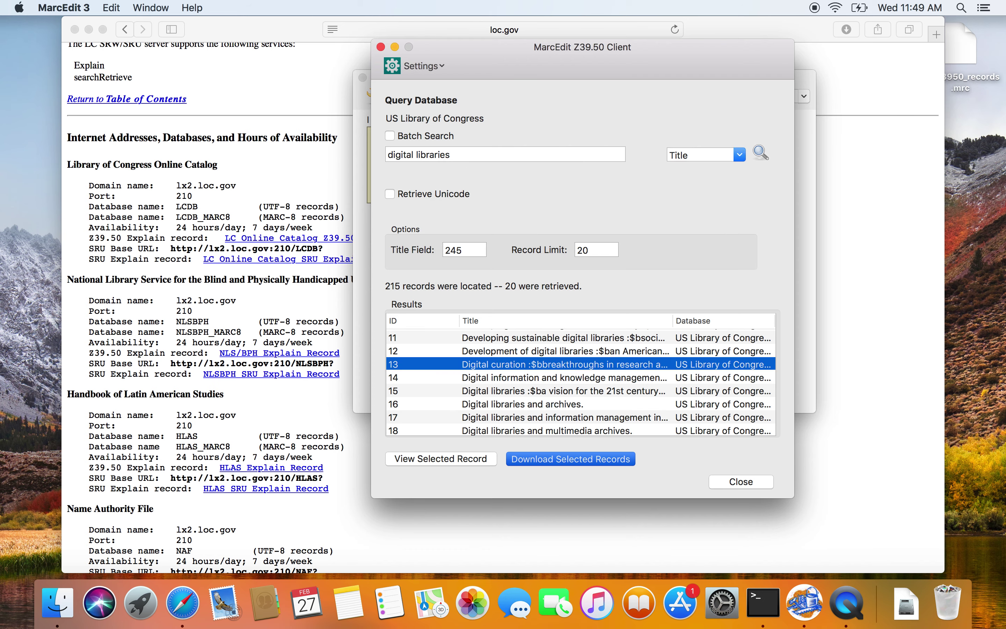
pyautogui.click(604, 216)
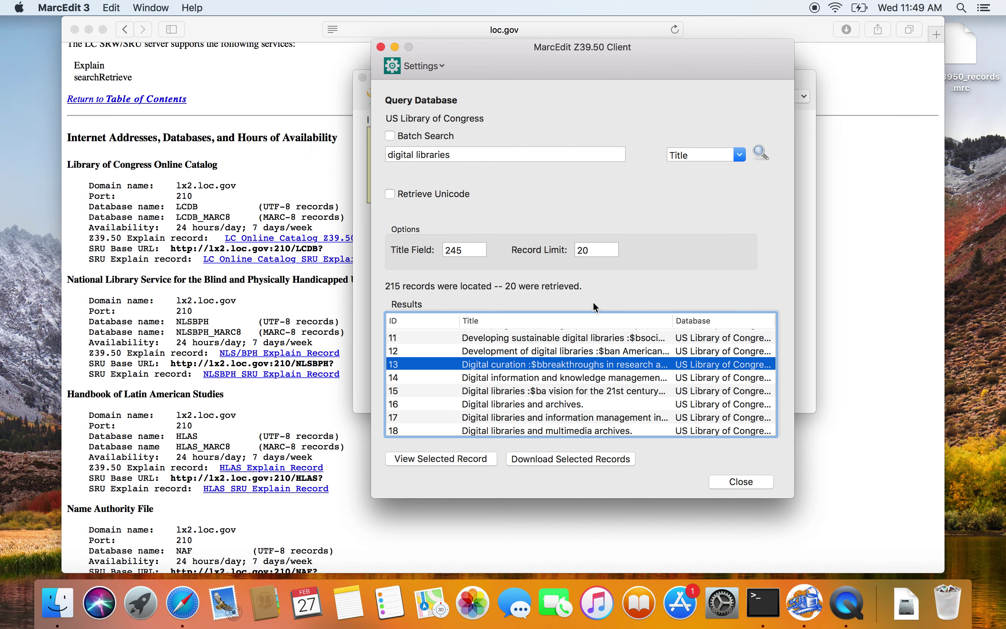
# Download the row 16 and row 19 records as well, then close the Z39.50 client.
pyautogui.click(550, 402)
pyautogui.click(570, 462)
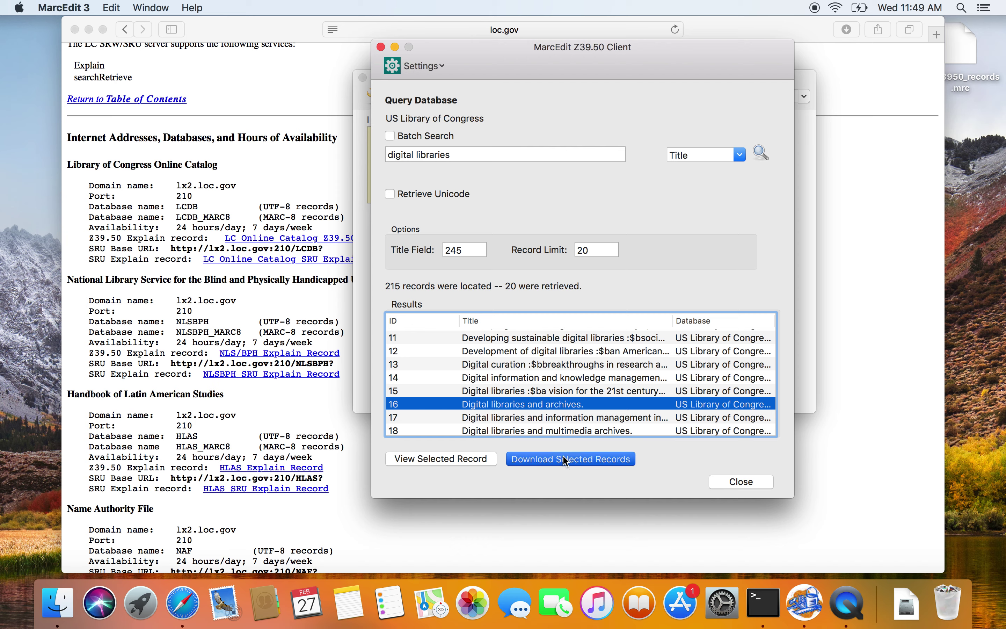
pyautogui.click(607, 216)
pyautogui.scroll(-2, 619, 347)
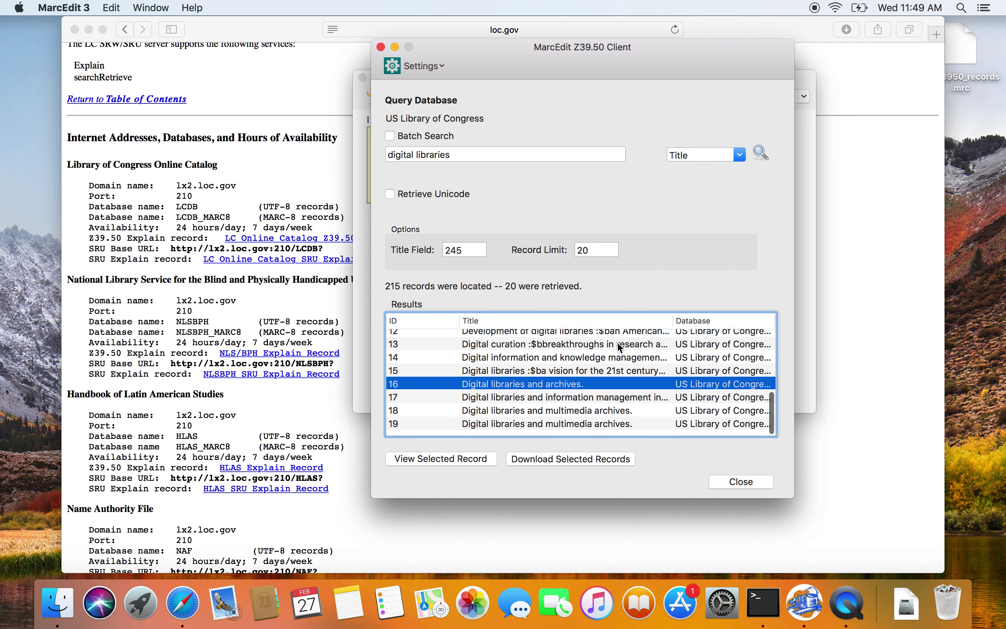
pyautogui.click(593, 429)
pyautogui.click(591, 458)
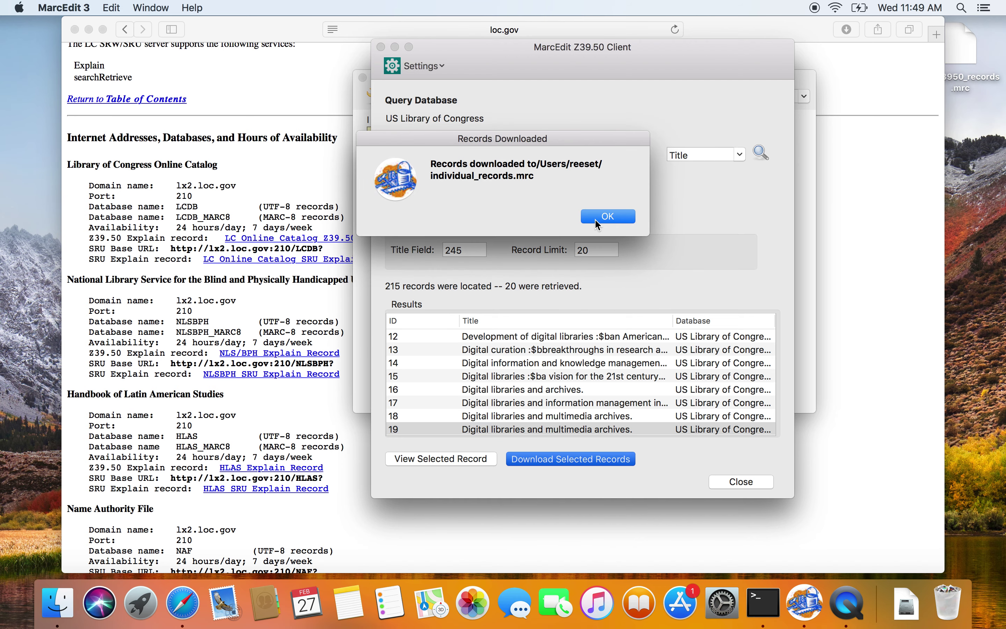
pyautogui.click(597, 221)
pyautogui.click(742, 483)
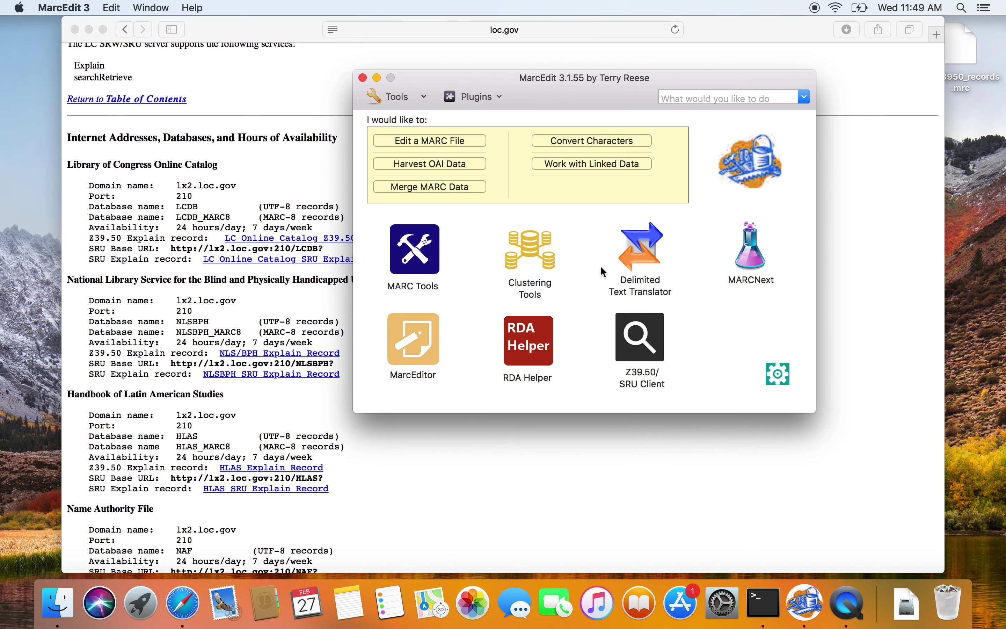
pyautogui.click(413, 339)
pyautogui.click(283, 66)
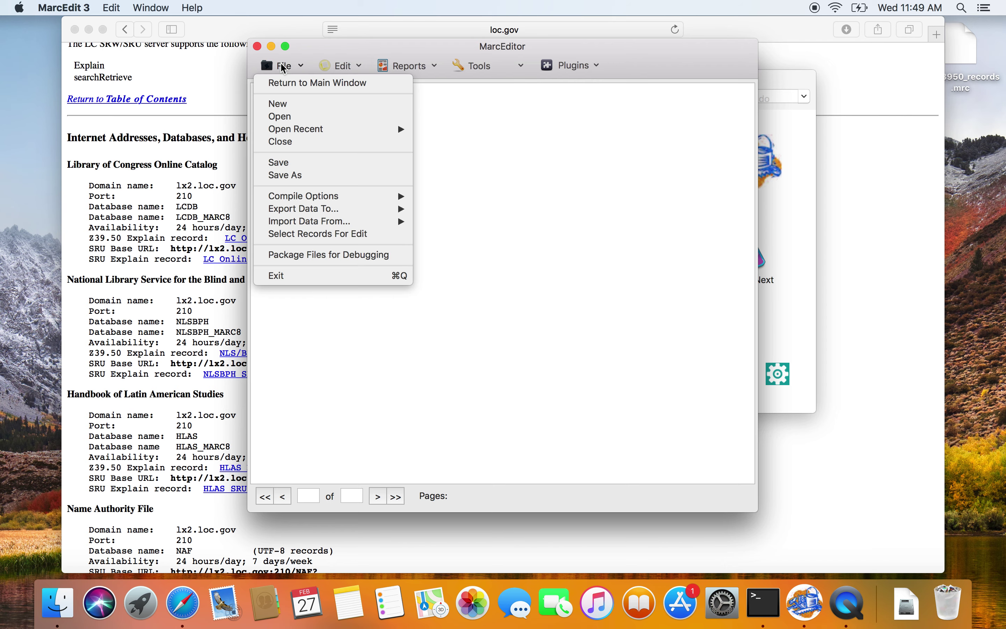
pyautogui.click(313, 113)
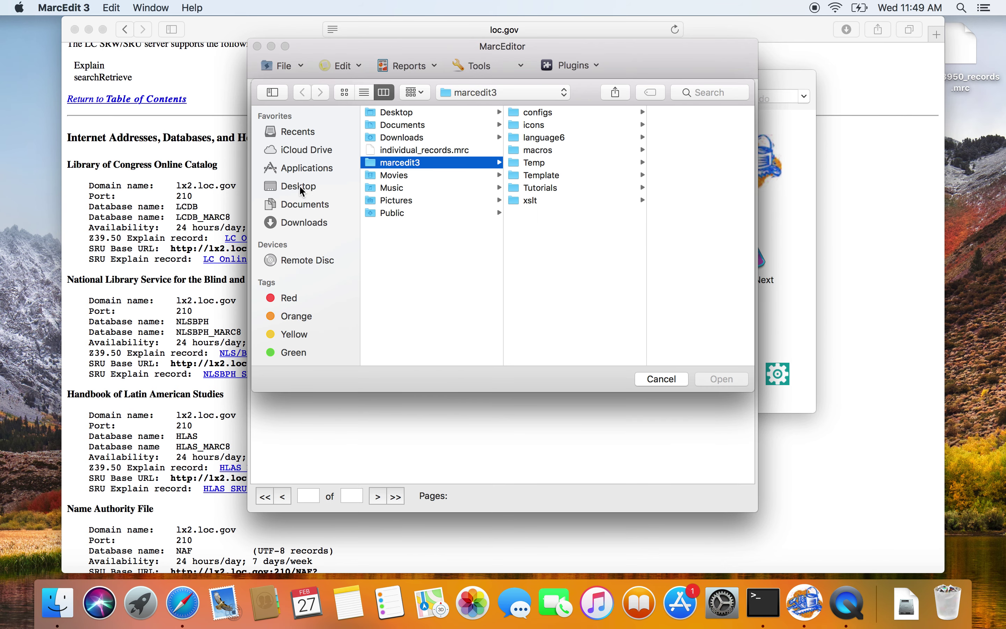
pyautogui.click(302, 191)
pyautogui.click(441, 121)
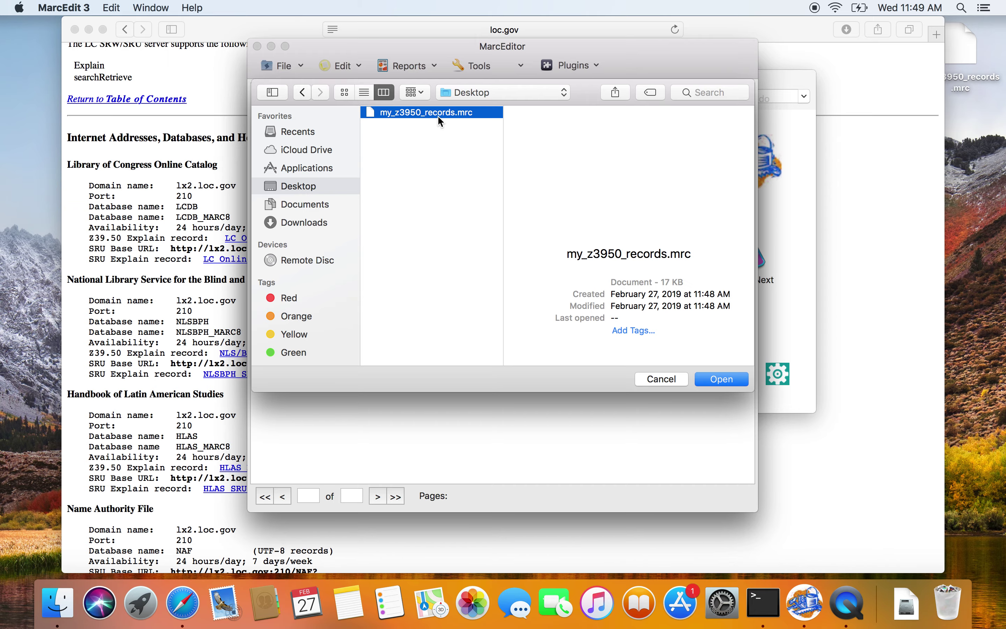
pyautogui.click(721, 378)
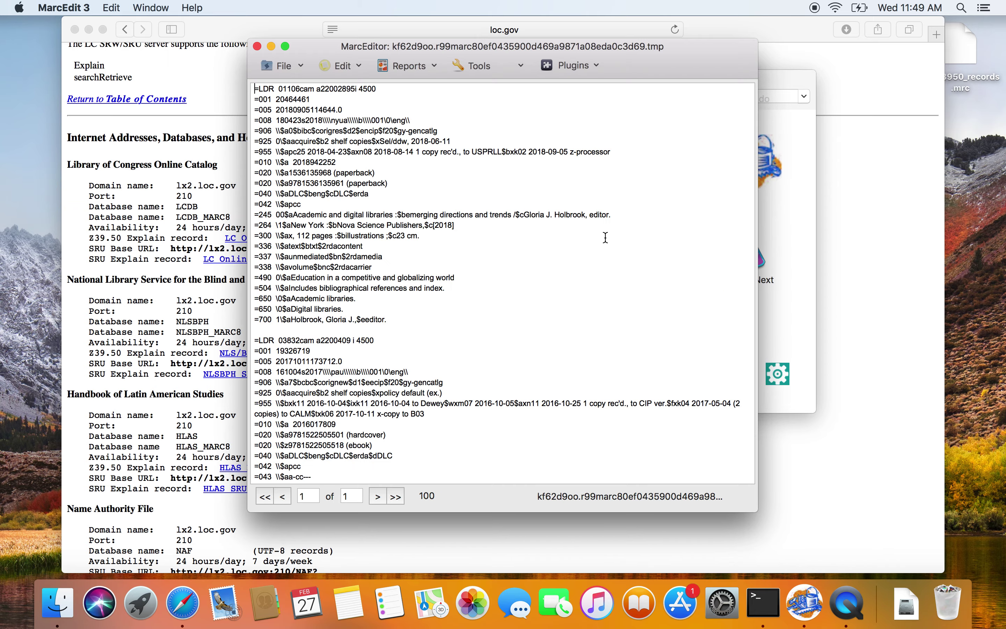
pyautogui.scroll(-20, 606, 237)
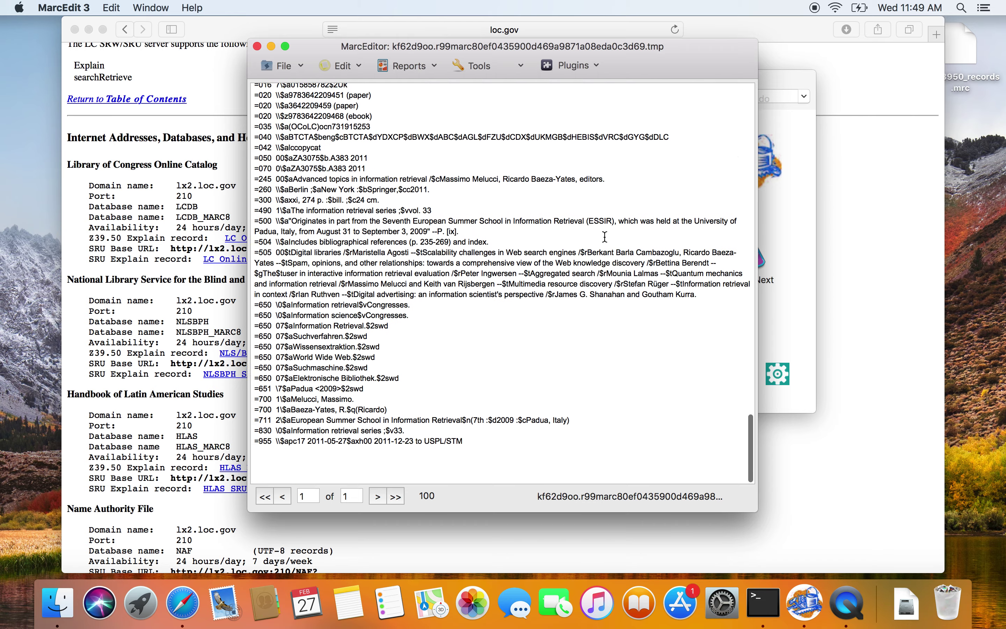
pyautogui.scroll(20, 606, 238)
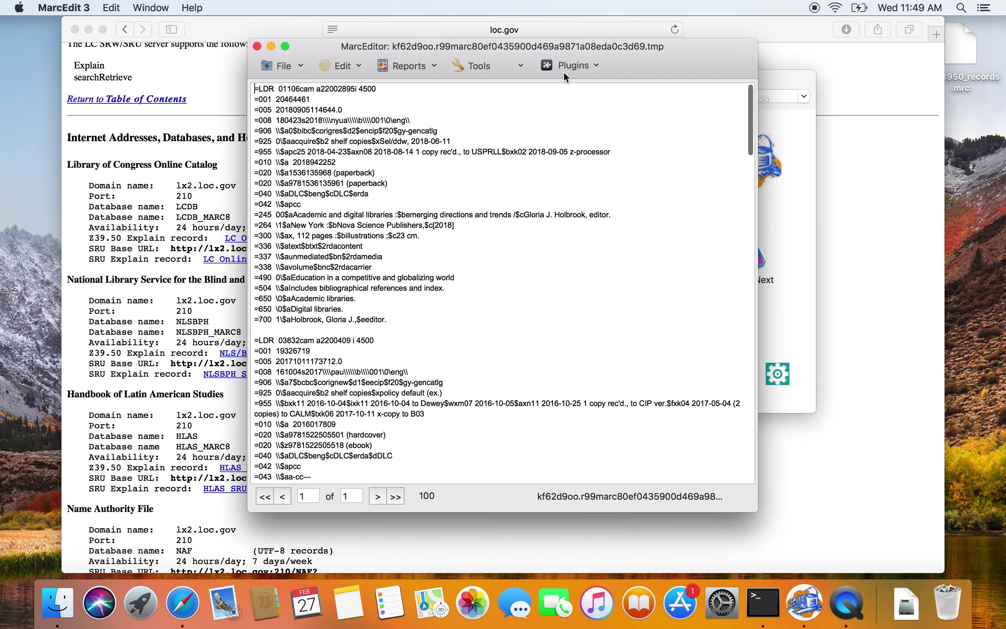
# Open individual_records.mrc from the home folder in MarcEditor, displaying the Digital curation record.
pyautogui.click(258, 46)
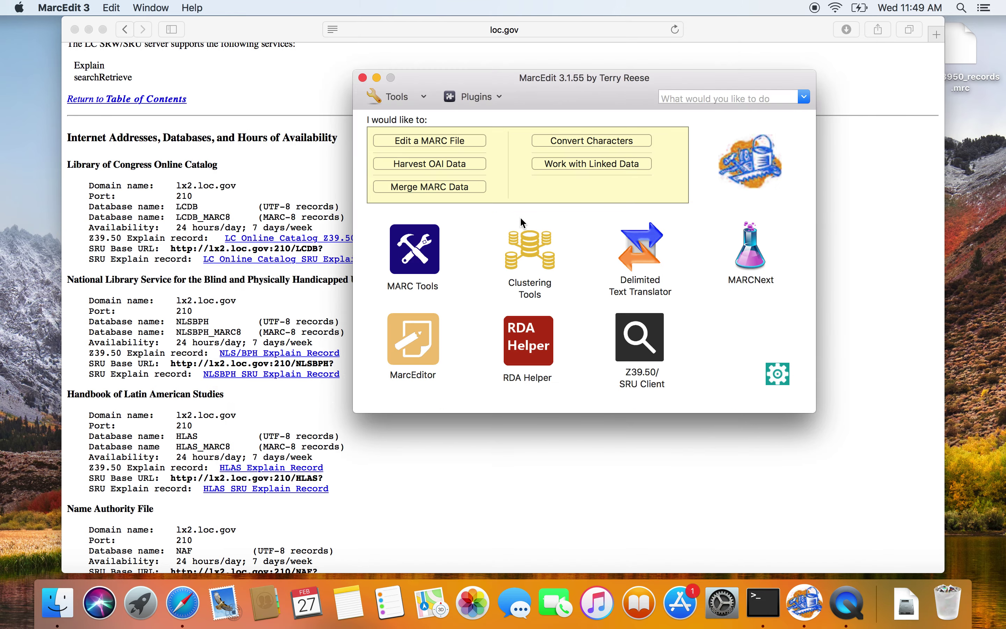
pyautogui.click(414, 339)
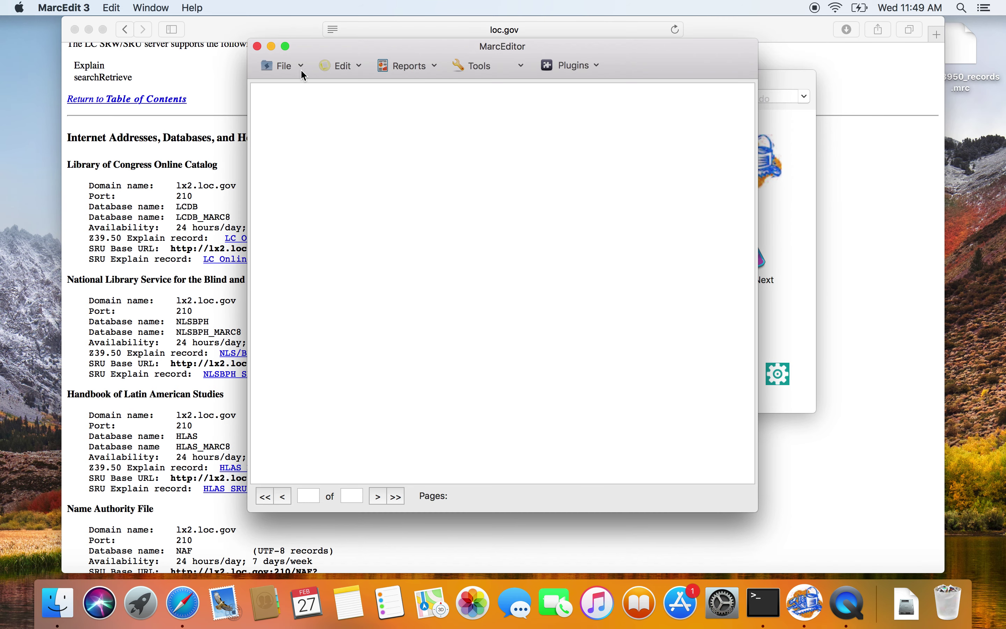
pyautogui.click(301, 69)
pyautogui.click(303, 117)
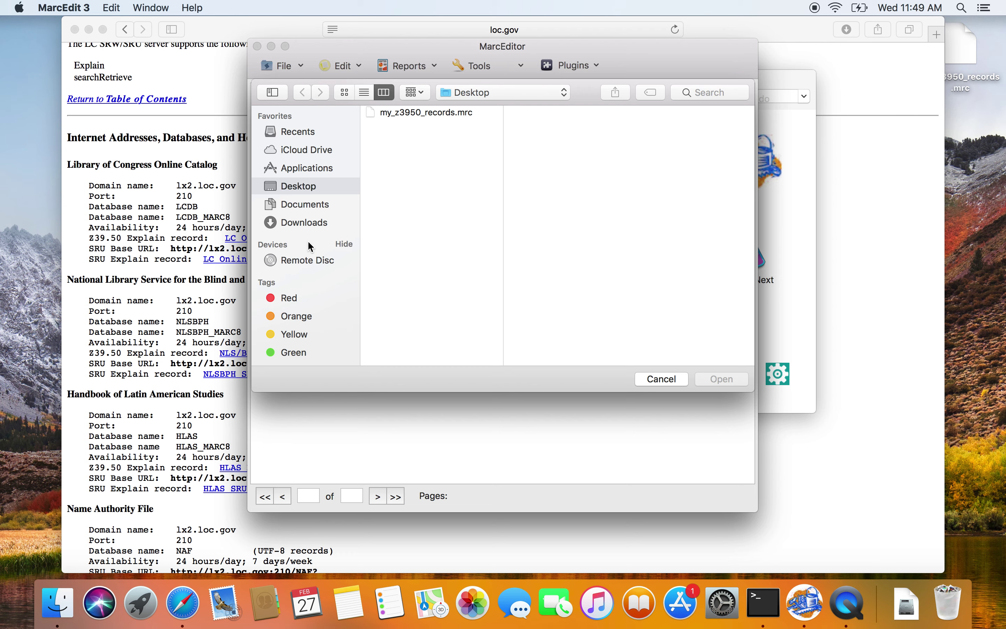
pyautogui.click(472, 95)
pyautogui.click(471, 108)
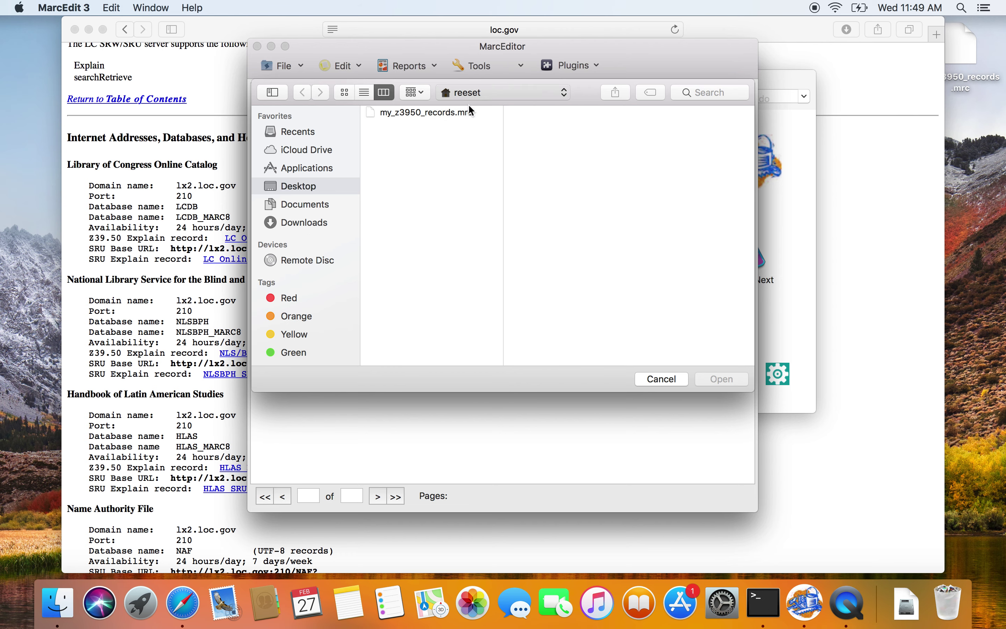
pyautogui.click(682, 153)
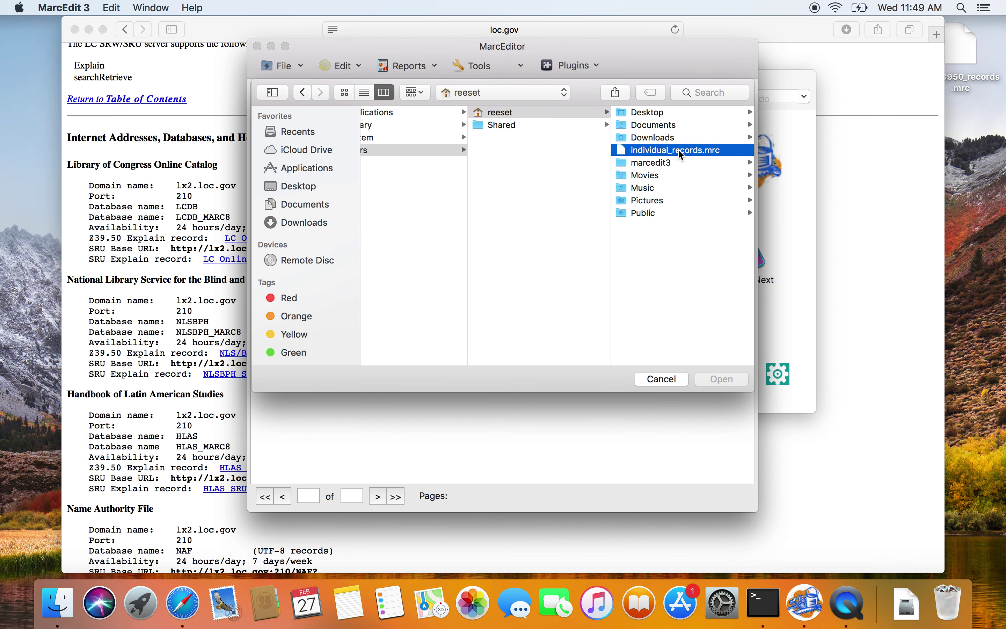
pyautogui.click(723, 379)
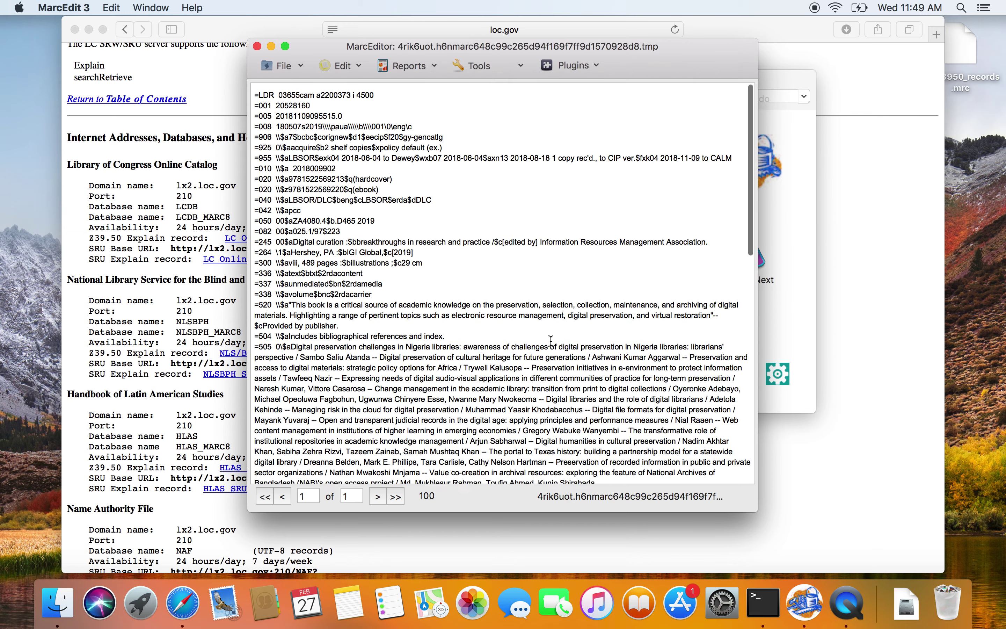
pyautogui.scroll(-1, 551, 340)
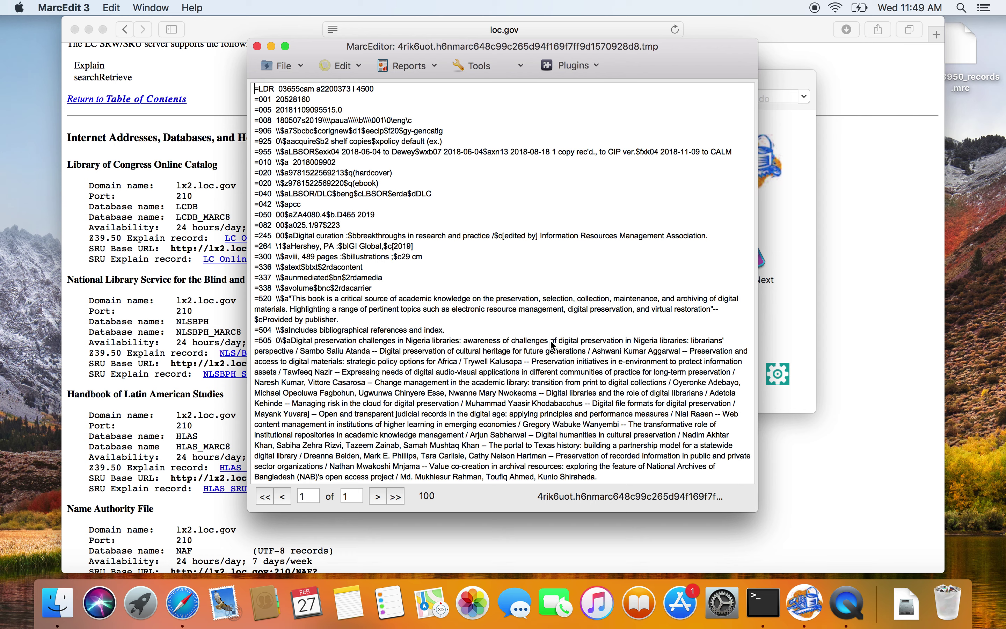